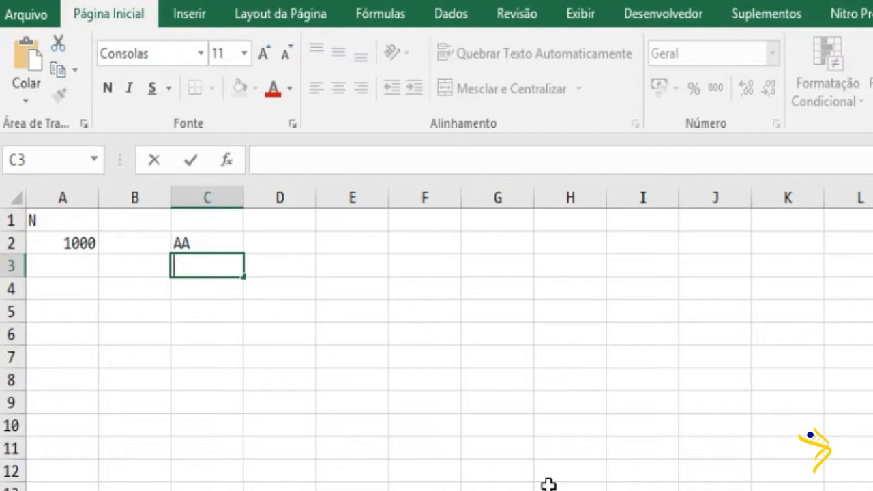
# Enter the genotype label Aa in C3 and aa in C4
pyautogui.press('BackSpace')
pyautogui.write('a')
pyautogui.press('Return')
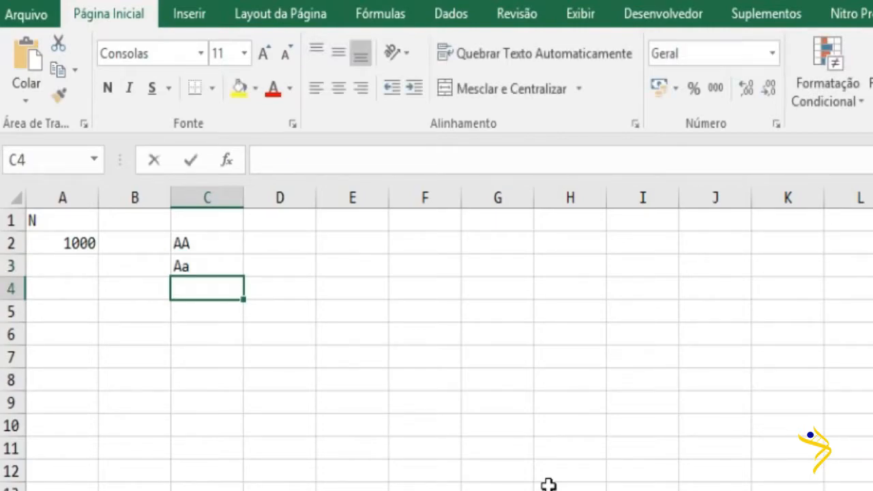
pyautogui.write('aa')
pyautogui.press('Return')
# Add the heading "genótipos" in C1 above the genotype labels
pyautogui.press('Up')
pyautogui.press('Up')
pyautogui.press('Up')
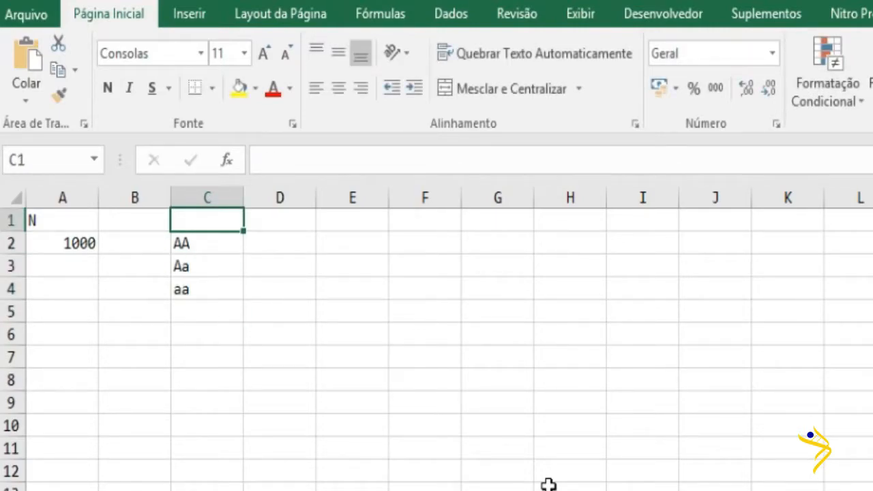
pyautogui.write('genótipos')
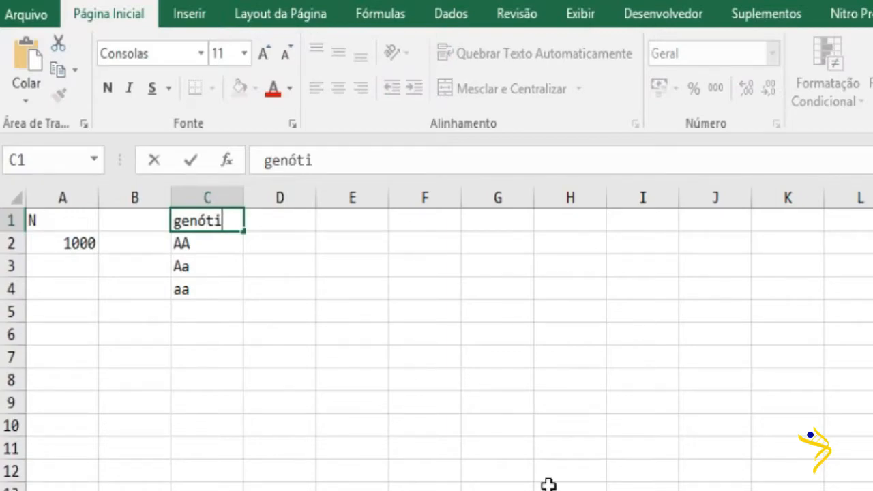
pyautogui.press('Tab')
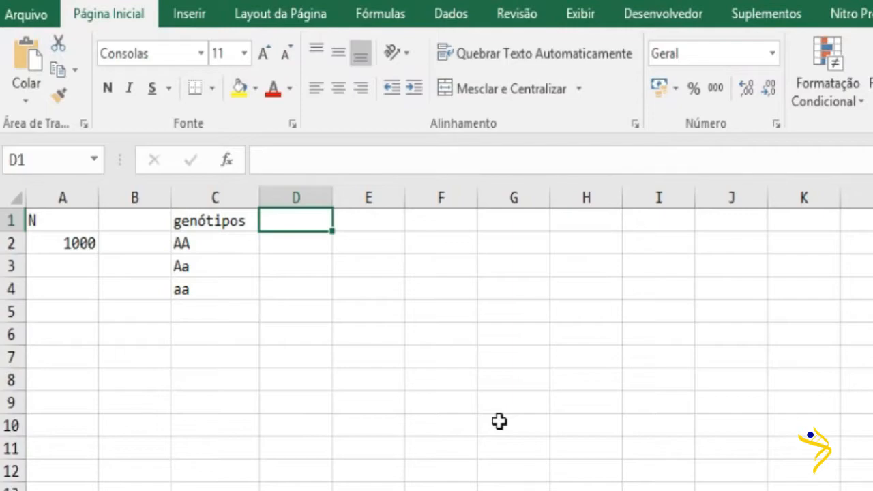
# Add the heading "Núm." in D1 for the number of individuals per genotype
pyautogui.write('fdre')
pyautogui.press('BackSpace')
pyautogui.press('BackSpace')
pyautogui.press('BackSpace')
pyautogui.press('BackSpace')
pyautogui.write('Núm.')
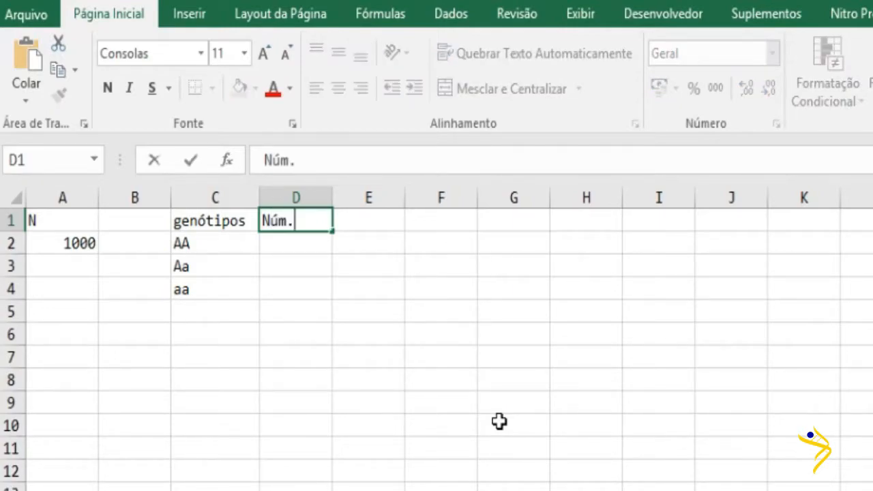
pyautogui.press('Return')
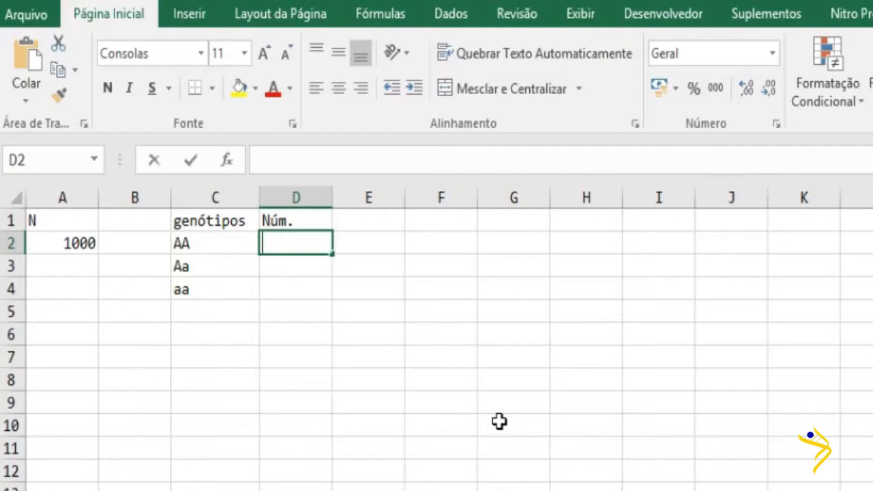
# Enter the genotype counts 200 for AA, 500 for Aa and 300 for aa in D2:D4
pyautogui.write('200')
pyautogui.press('Return')
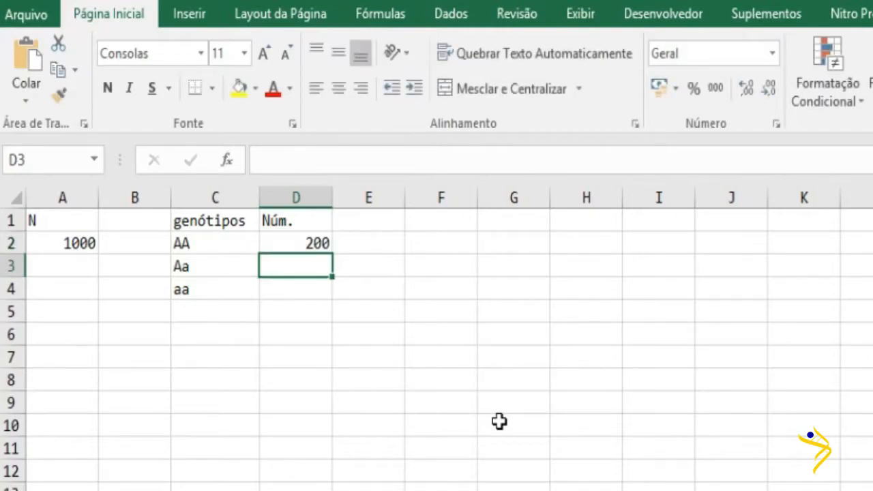
pyautogui.write('500')
pyautogui.press('Return')
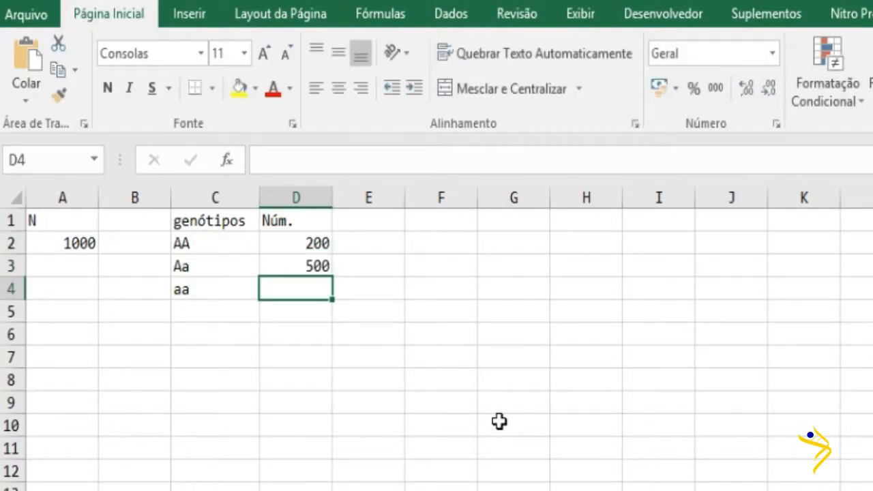
pyautogui.write('300')
pyautogui.press('Return')
# Add the heading "Freq. Gen. Ob" in E1 and widen column E to fit it
pyautogui.press('Up')
pyautogui.press('Up')
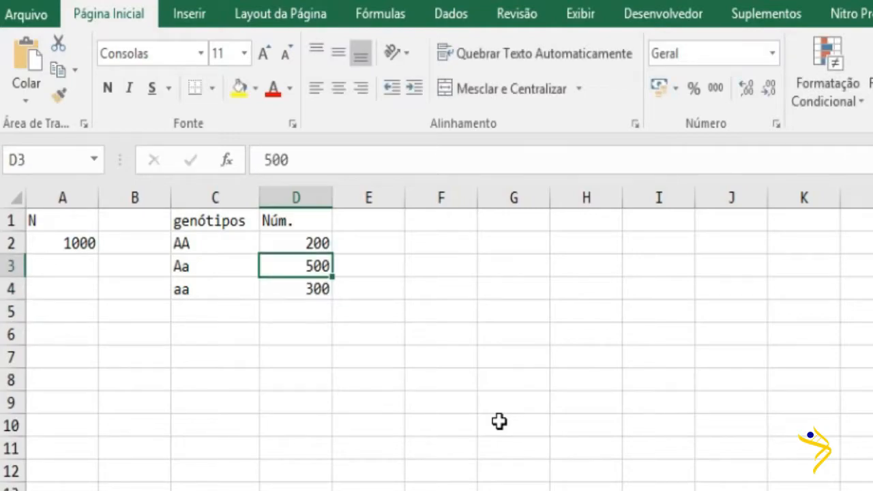
pyautogui.press('Right')
pyautogui.press('Up')
pyautogui.press('Up')
pyautogui.write('Freq')
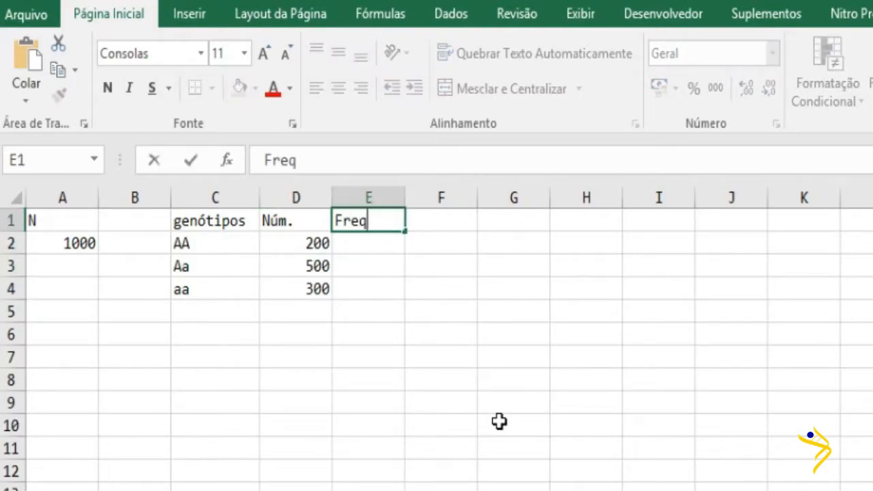
pyautogui.write('. Gen. Ob')
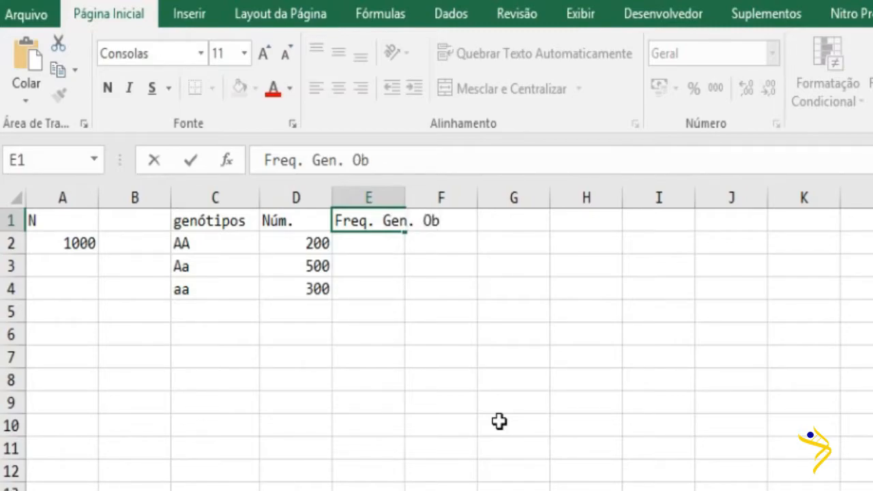
pyautogui.press('Return')
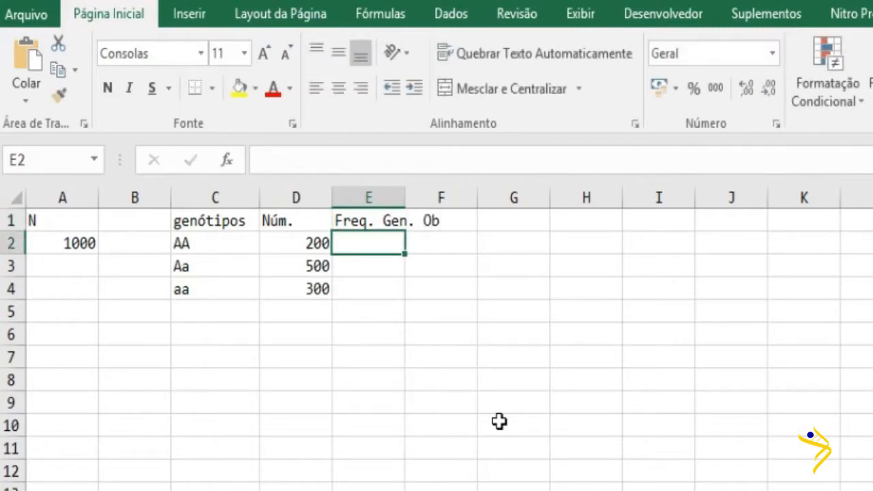
pyautogui.moveTo(403, 189); pyautogui.dragTo(455, 196)
# Calculate the observed frequency of genotype AA in E2 with the formula =D2/A2
pyautogui.click(377, 248)
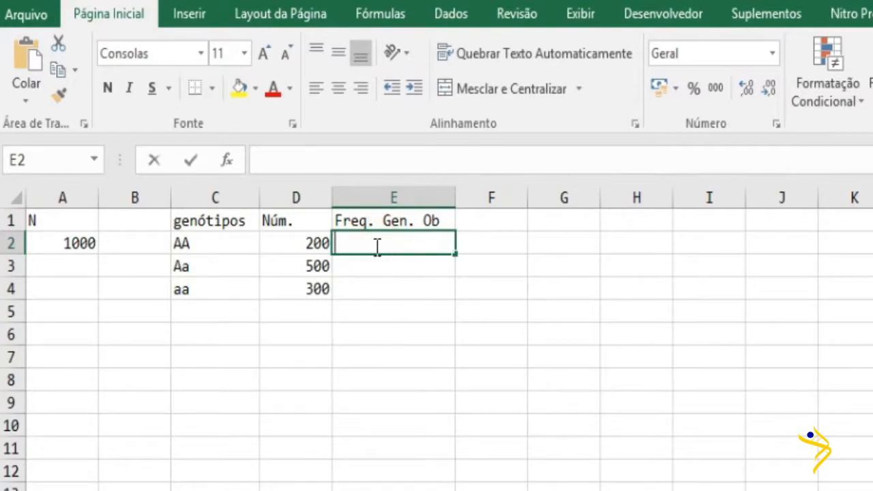
pyautogui.write('=')
pyautogui.click(306, 242)
pyautogui.write('/')
pyautogui.click(45, 246)
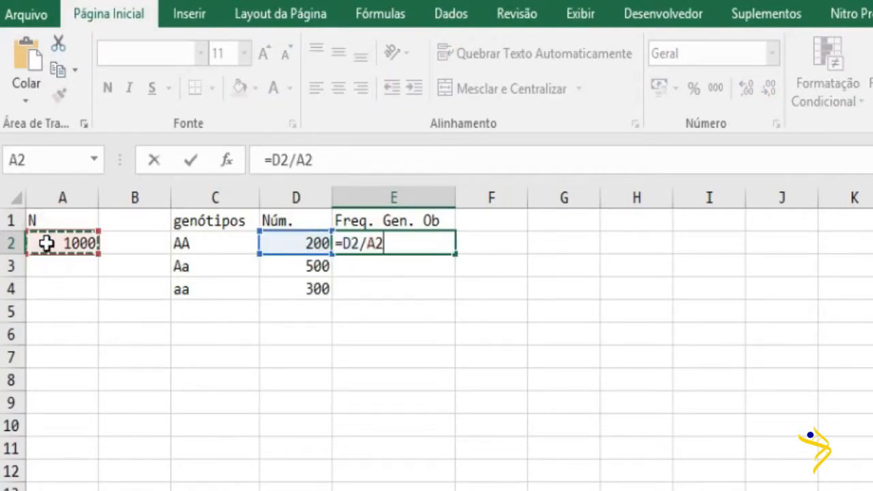
pyautogui.press('Return')
# Calculate the observed frequency of genotype Aa in E3 by dividing D3 by A2
pyautogui.write('=')
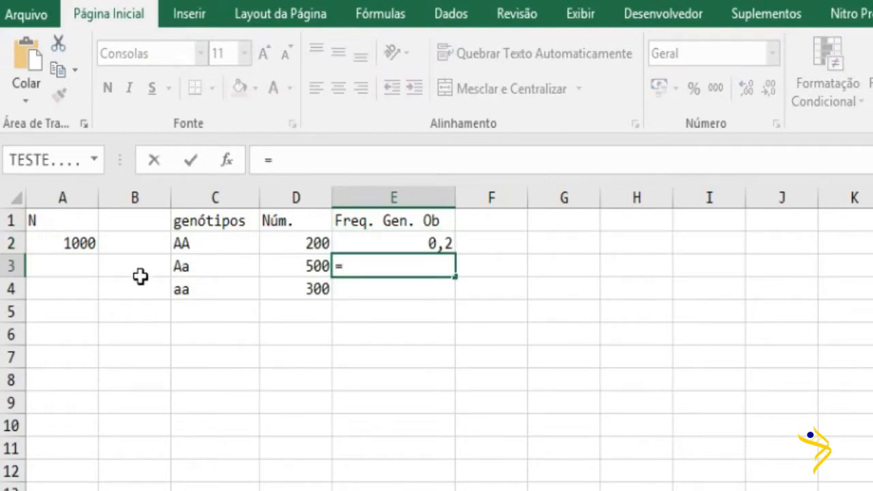
pyautogui.click(278, 266)
pyautogui.write('/')
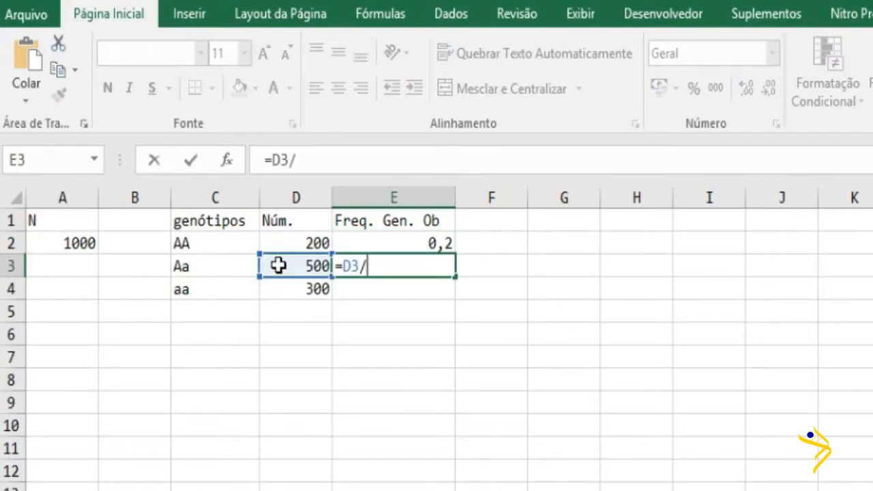
pyautogui.click(74, 247)
pyautogui.press('Return')
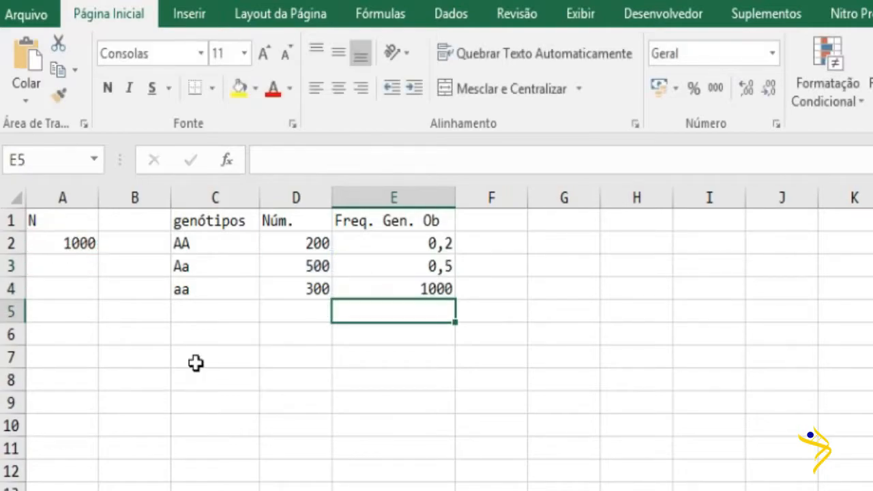
# Calculate the observed frequency of genotype aa in E4 with =D4/A2, replacing the wrong entry
pyautogui.press('Up')
pyautogui.write('=')
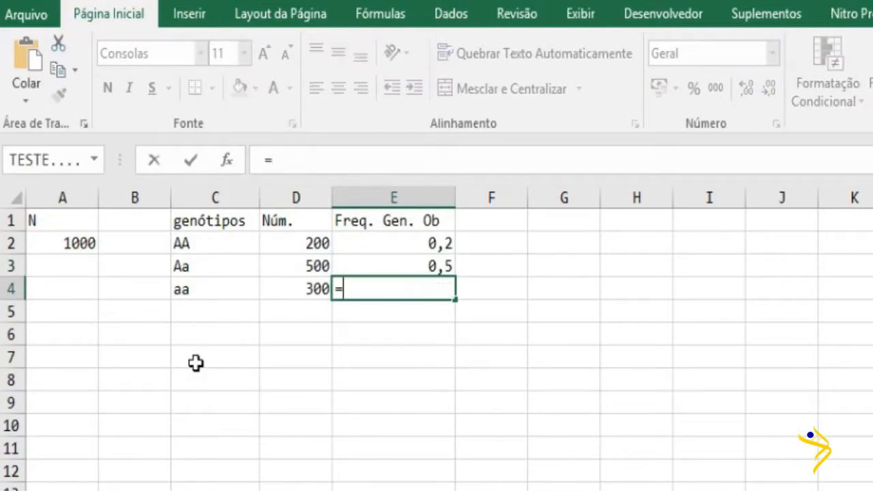
pyautogui.click(298, 287)
pyautogui.write('/')
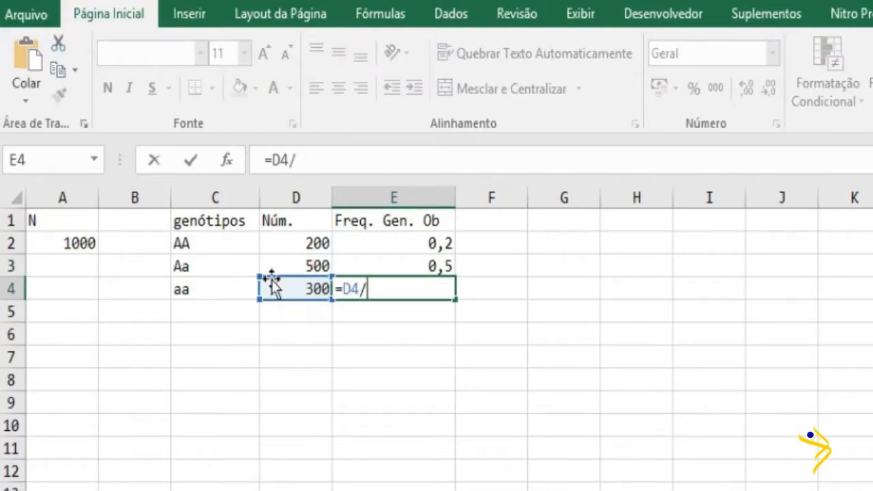
pyautogui.click(74, 239)
pyautogui.press('Return')
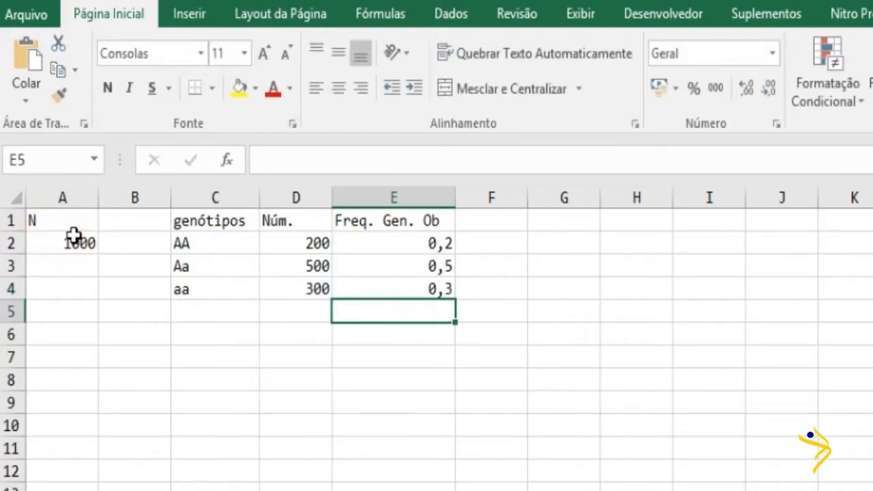
# Review the observed genotype frequency cells and their formulas in column E
pyautogui.press('Up')
pyautogui.press('Up')
pyautogui.press('Up')
pyautogui.press('Up')
pyautogui.press('Down')
pyautogui.press('Down')
pyautogui.press('Down')
pyautogui.press('Down')
pyautogui.press('Down')
pyautogui.press('Up')
pyautogui.press('Up')
pyautogui.press('Up')
pyautogui.press('Down')
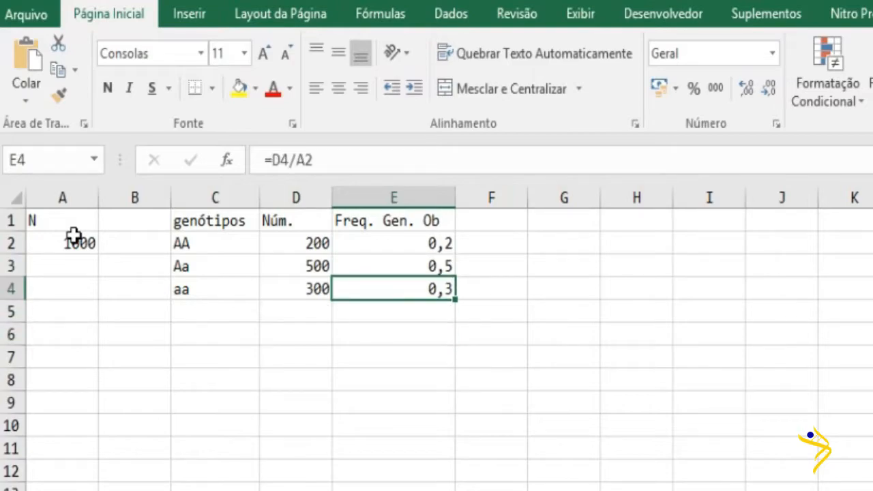
# Add the heading "freq. Alelicas" in D6 below the genotype table
pyautogui.press('Down')
pyautogui.press('Down')
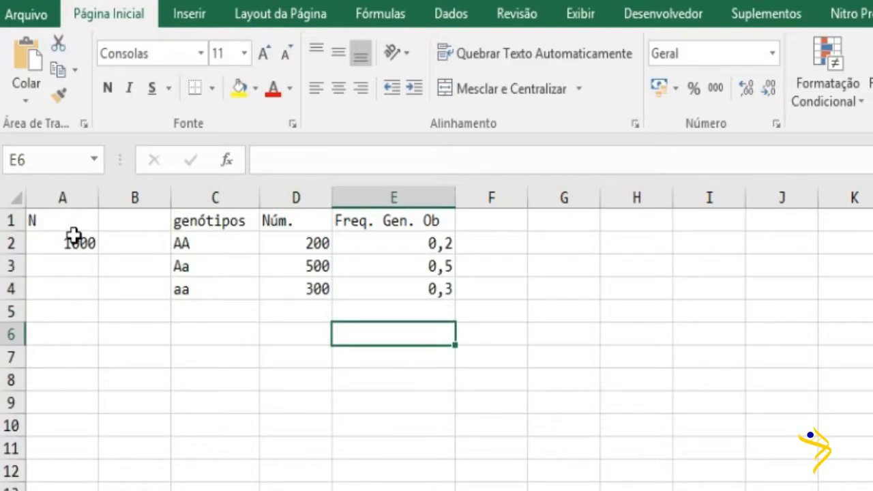
pyautogui.press('Left')
pyautogui.write('fre')
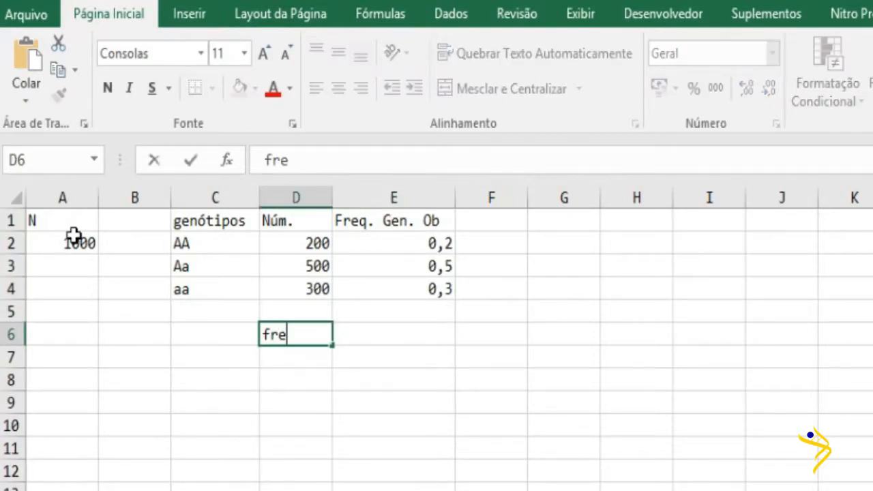
pyautogui.write('q. alelilca')
pyautogui.press('BackSpace')
pyautogui.press('BackSpace')
pyautogui.press('BackSpace')
pyautogui.write('cas')
pyautogui.press('Return')
# Enter the allele labels A in D7 and a in D8
pyautogui.write('A')
pyautogui.press('Return')
pyautogui.write('a')
pyautogui.press('Tab')
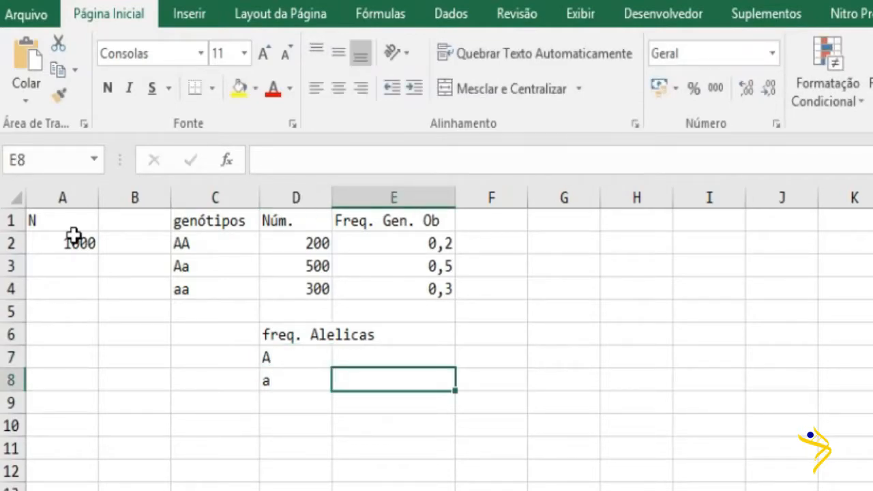
# Calculate the frequency of allele A in E7 with the formula =E2+0,5*E3
pyautogui.press('Up')
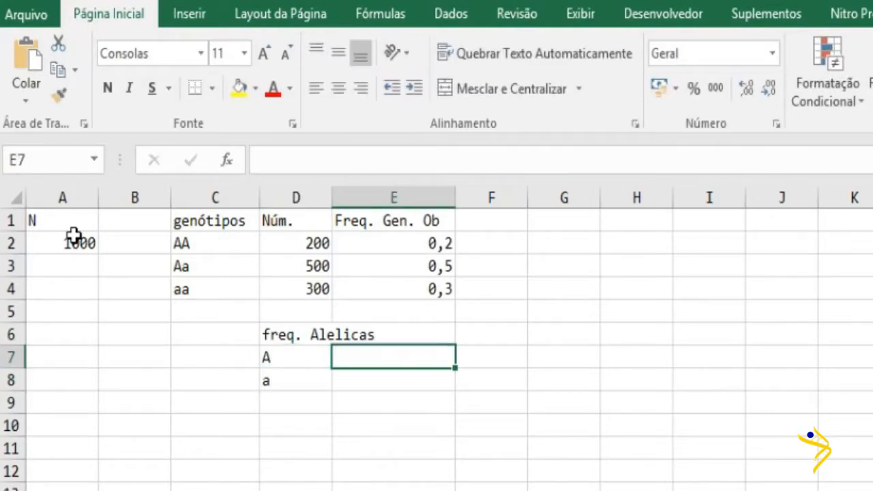
pyautogui.write('=')
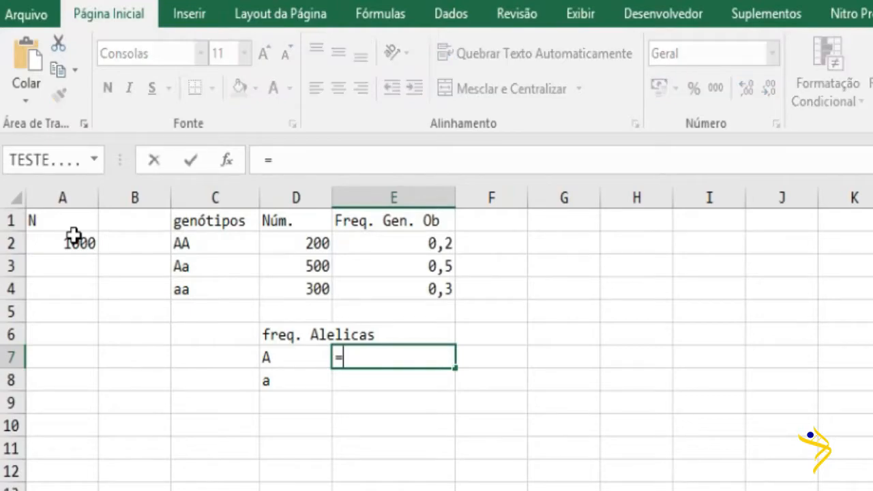
pyautogui.click(423, 245)
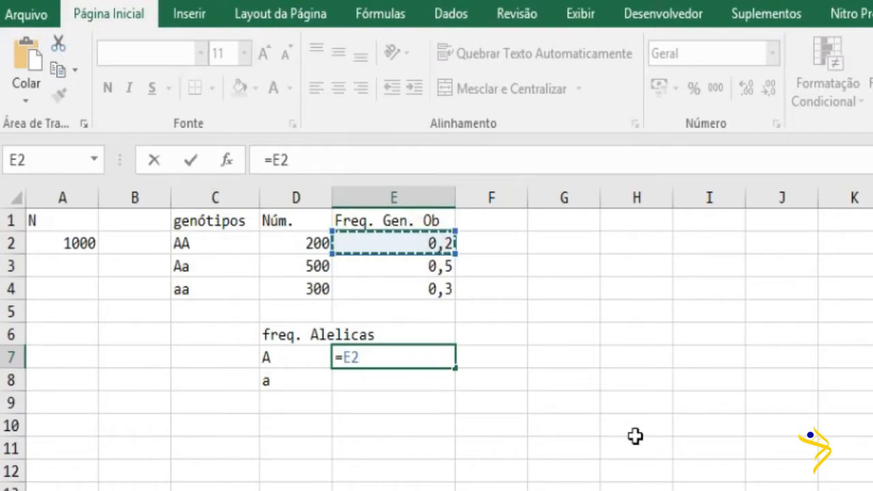
pyautogui.write('+')
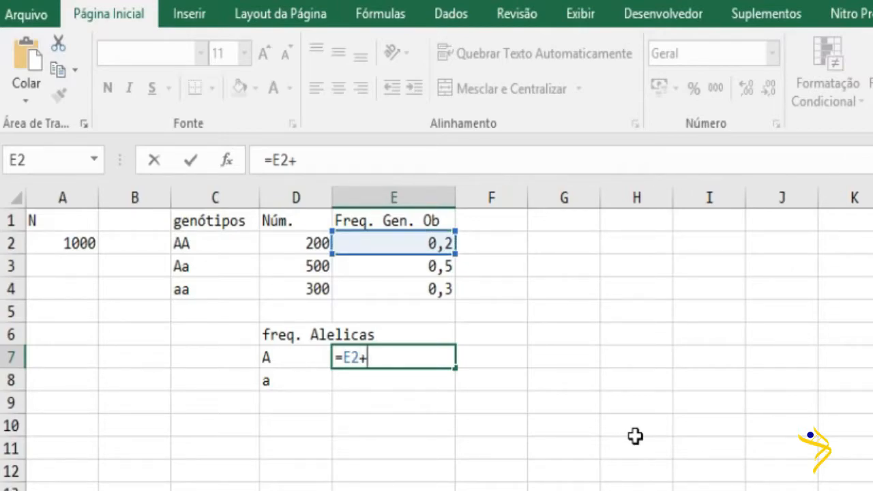
pyautogui.write('0,5*')
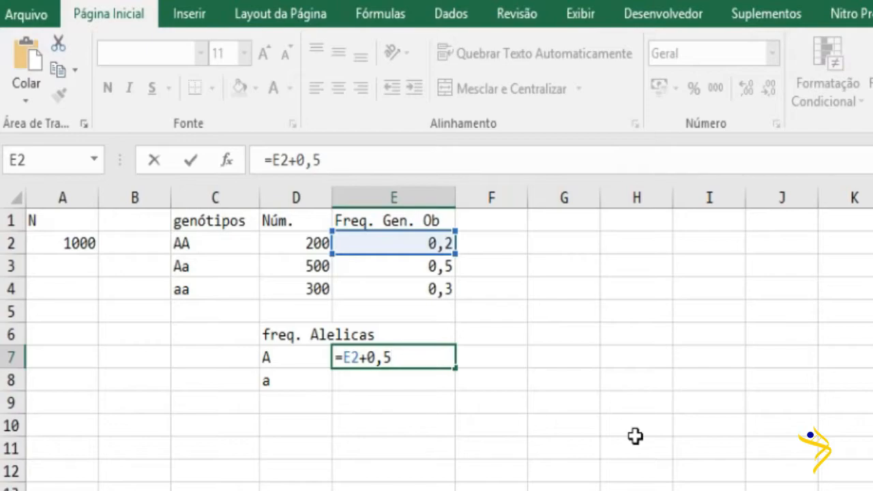
pyautogui.click(444, 268)
pyautogui.press('Return')
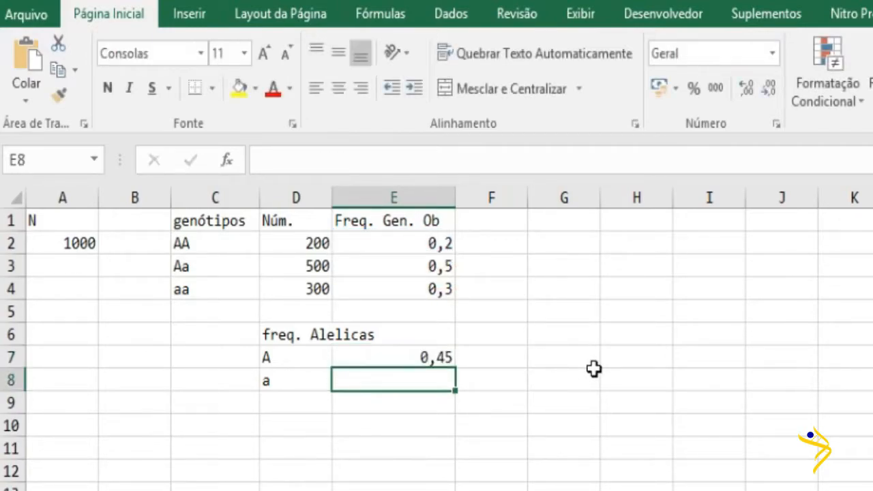
# Calculate the frequency of allele a in E8 with the formula =1-E7
pyautogui.write('=')
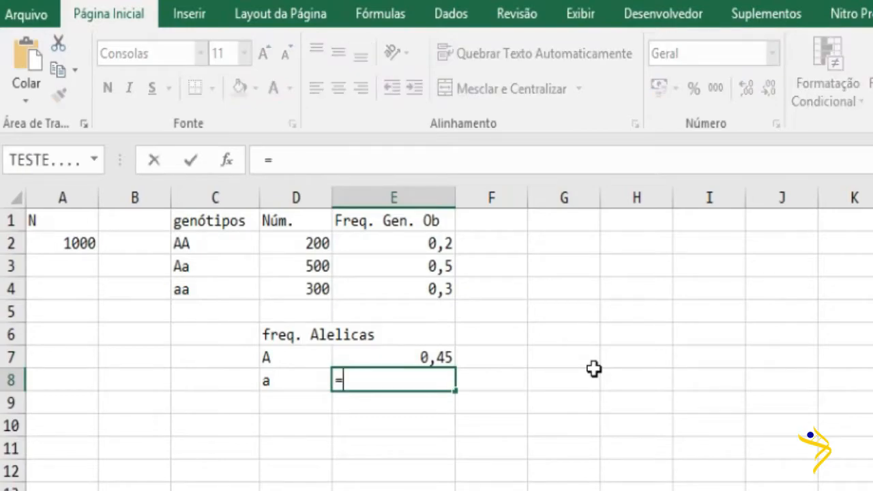
pyautogui.write('1-')
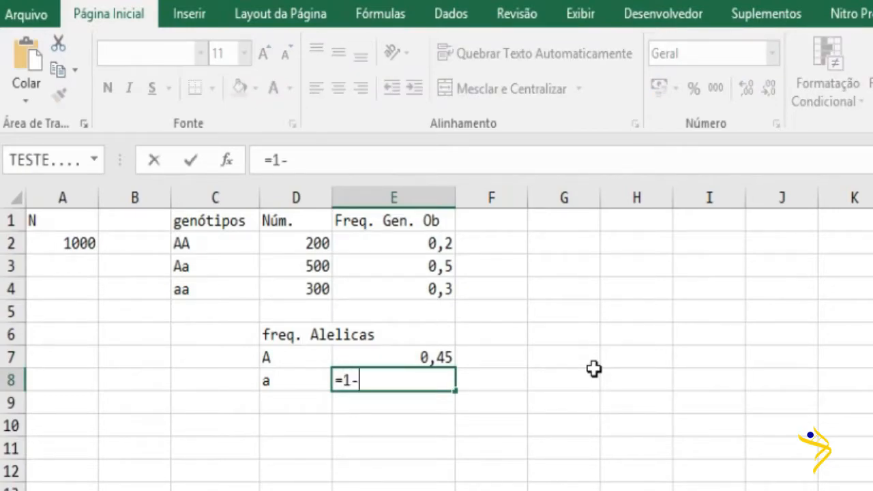
pyautogui.click(436, 358)
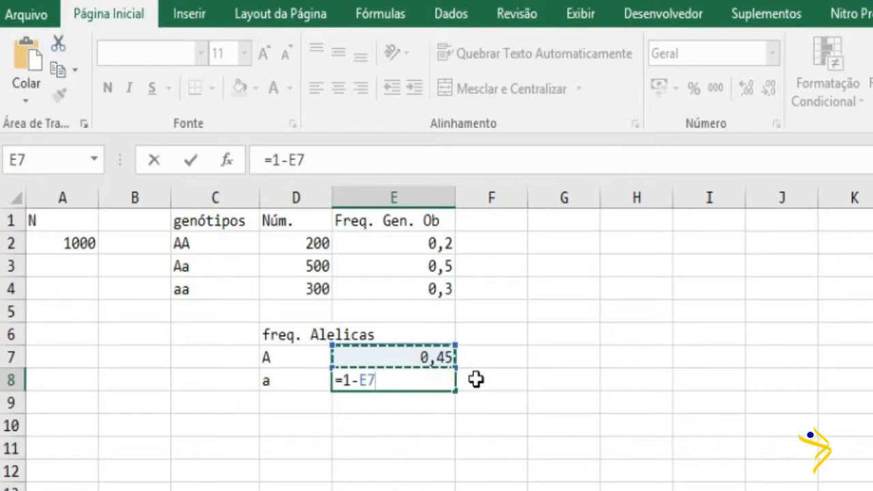
pyautogui.press('Return')
# Move to cell G1 in the header row, past the observed genotype frequency column
pyautogui.press('Right')
pyautogui.press('Right')
pyautogui.press('Up')
pyautogui.press('Up')
pyautogui.press('Up')
pyautogui.press('Up')
pyautogui.press('Up')
pyautogui.press('Up')
pyautogui.press('Up')
pyautogui.press('Up')
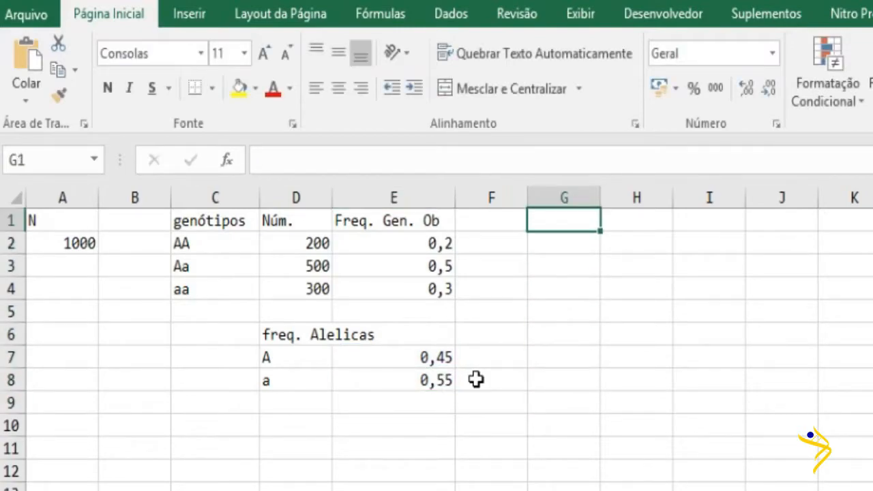
pyautogui.write('Freq;.')
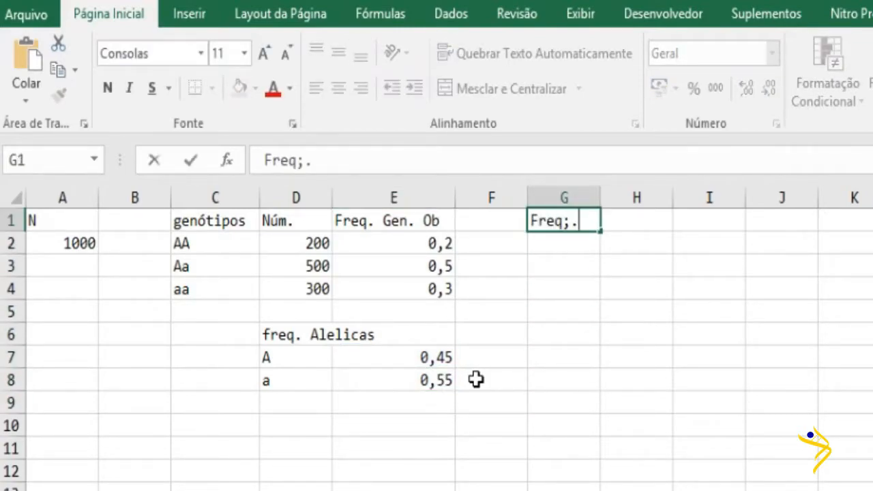
pyautogui.write(' gen')
pyautogui.press('BackSpace')
pyautogui.press('BackSpace')
pyautogui.press('BackSpace')
pyautogui.write('Gen. Espe')
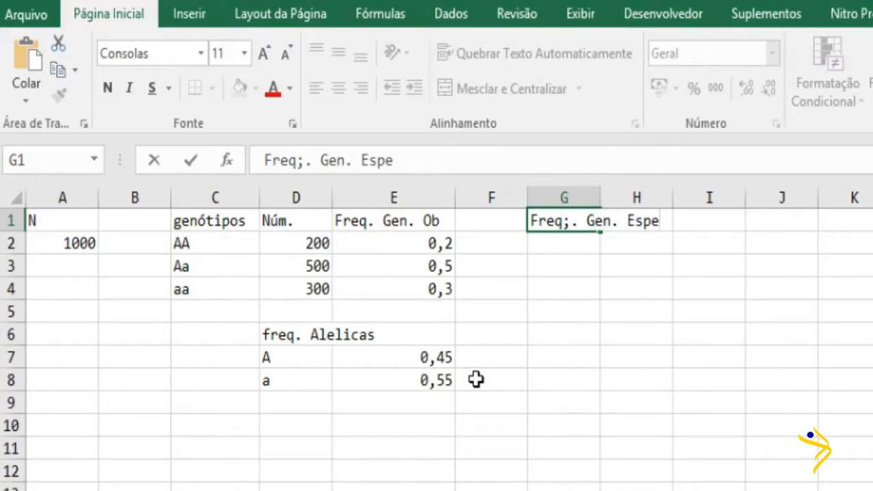
pyautogui.press('Escape')
pyautogui.press('Return')
pyautogui.press('Up')
# Enter the heading "Freq. Gen. Esperada" in G1 and widen column G to fit it
pyautogui.write('Freq. ')
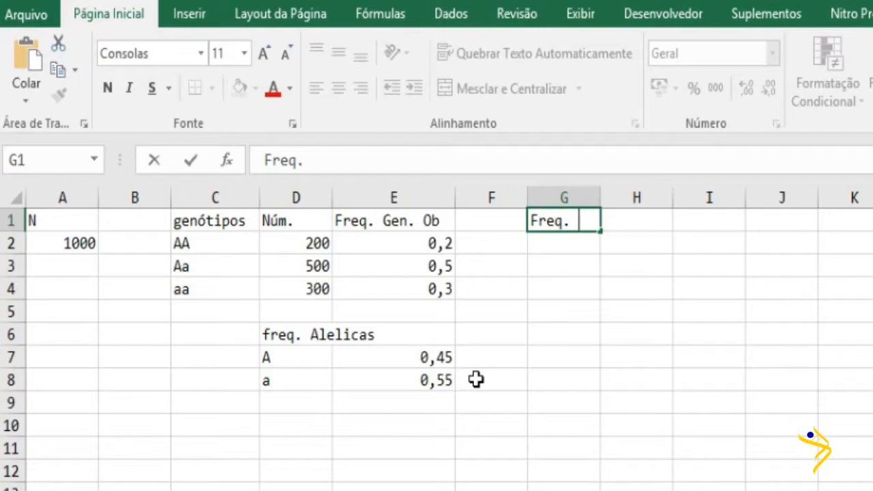
pyautogui.write('Gen.')
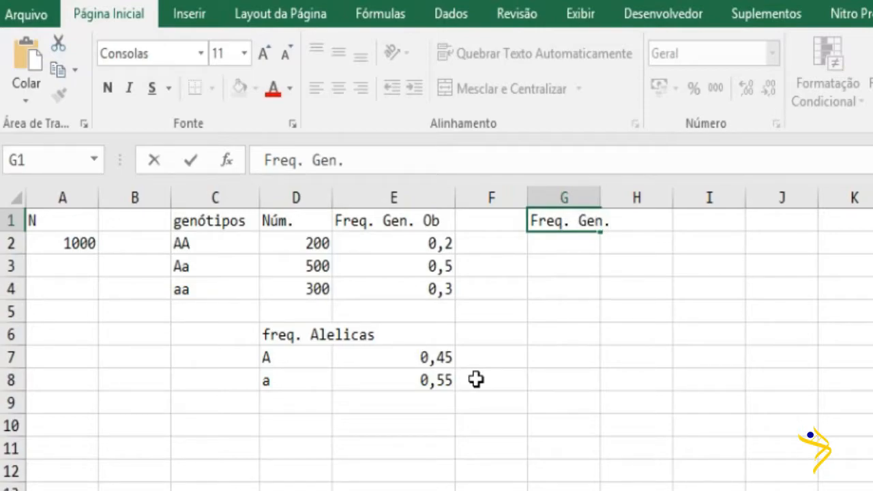
pyautogui.write(' Esperada')
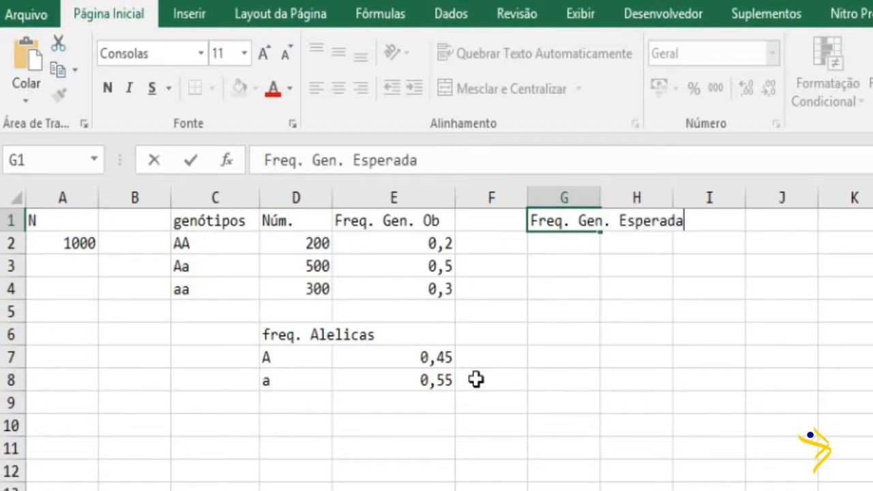
pyautogui.press('Return')
pyautogui.moveTo(599, 193); pyautogui.dragTo(703, 197)
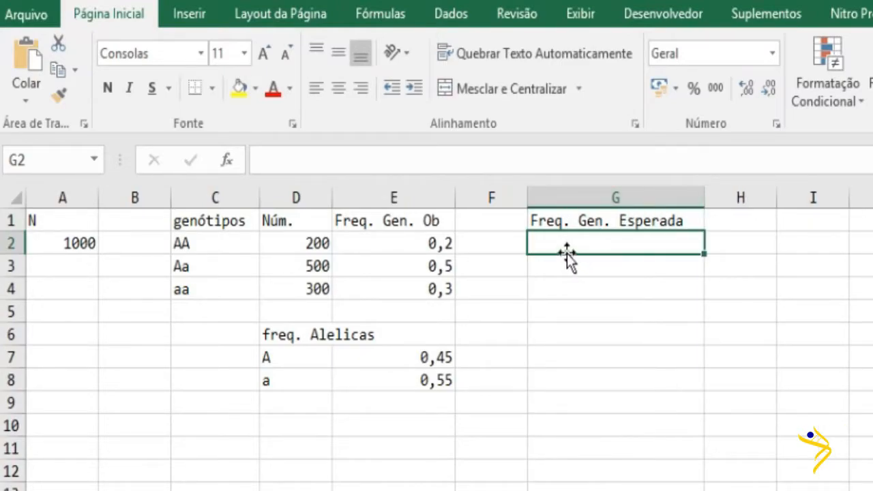
# Label the genotype rows in F2, F3 and F4 with p2, 2pq and q2
pyautogui.click(507, 241)
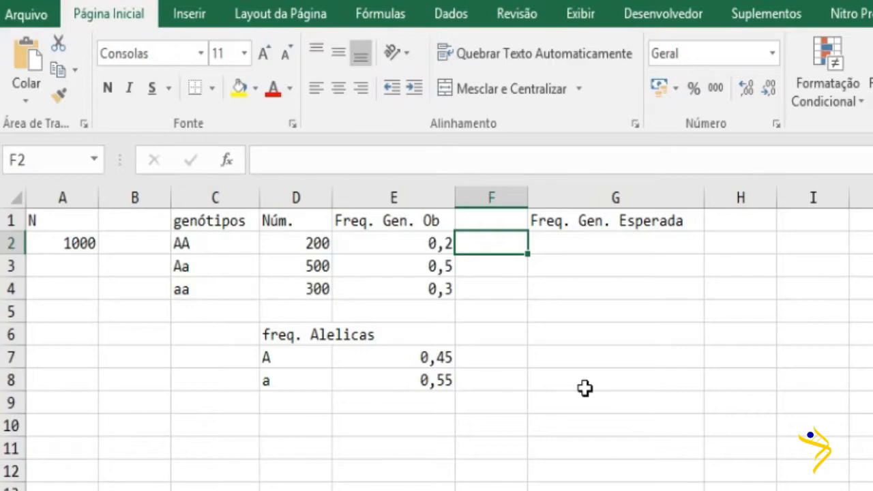
pyautogui.write('p2')
pyautogui.press('Return')
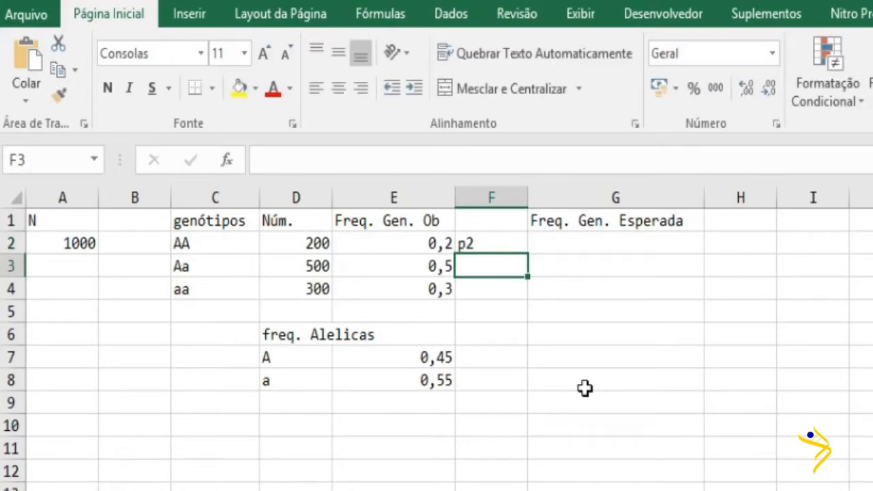
pyautogui.write('2pq')
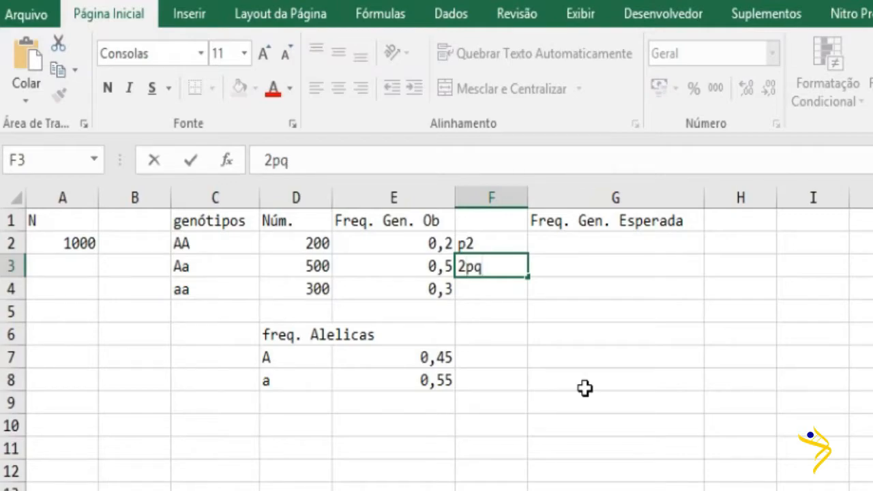
pyautogui.press('Return')
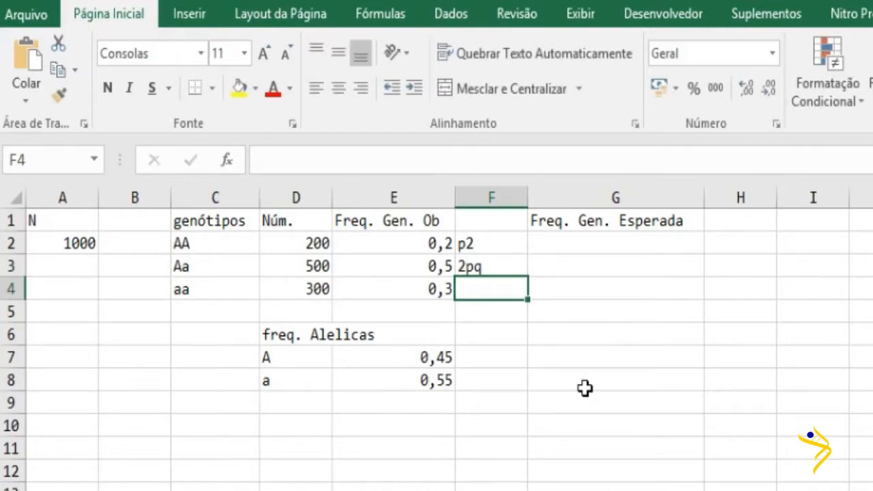
pyautogui.write('q2')
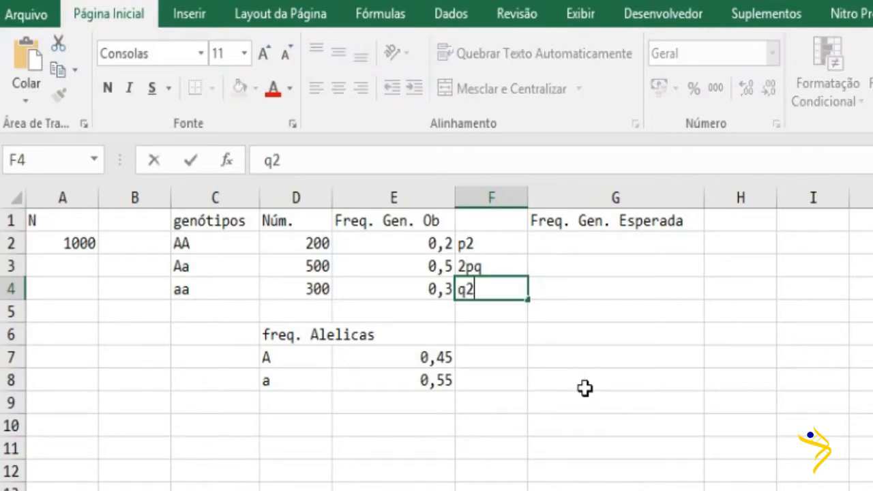
pyautogui.press('Tab')
pyautogui.press('Up')
pyautogui.press('Up')
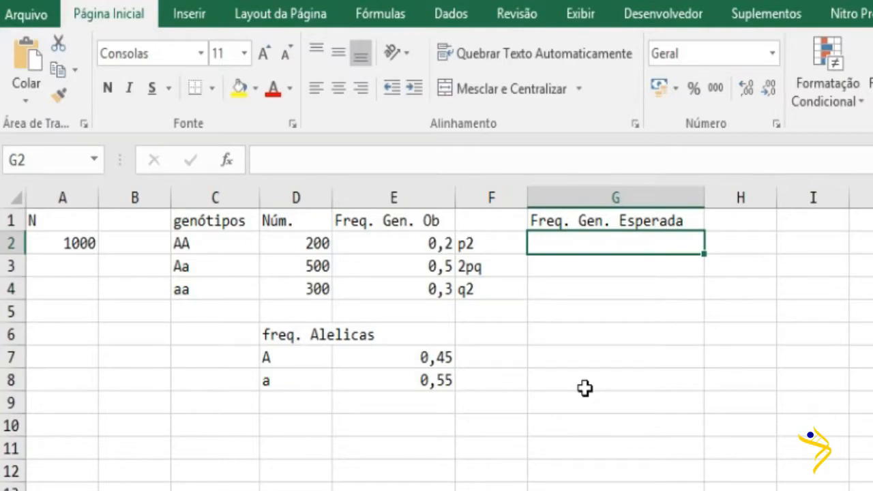
pyautogui.write('=')
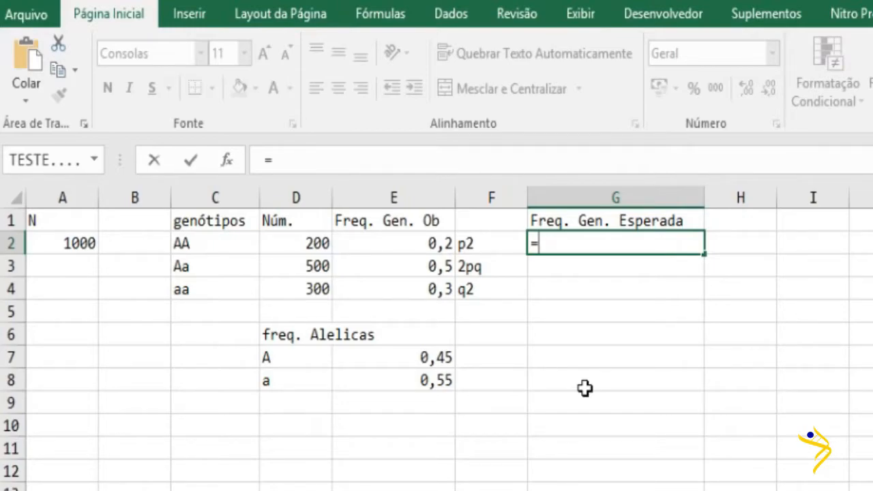
pyautogui.press('Delete')
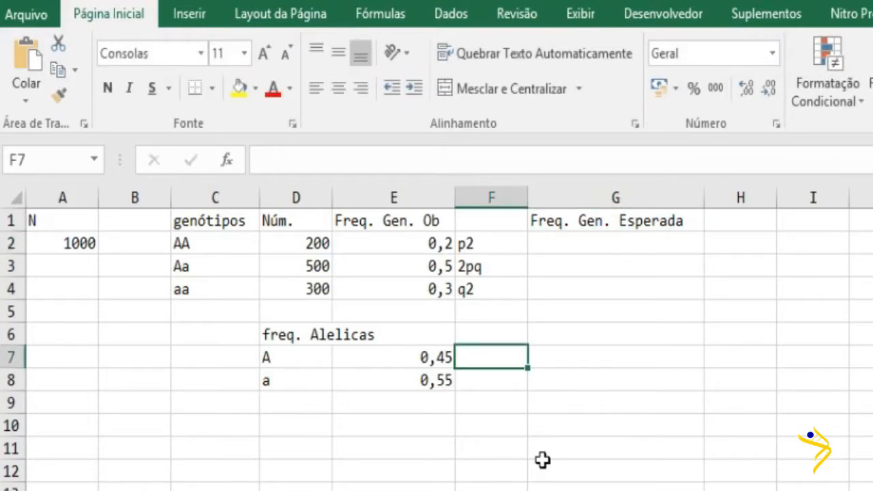
# Label the allele frequencies with p in F7 and q in F8
pyautogui.press('Up')
pyautogui.press('Down')
pyautogui.write('p')
pyautogui.press('Return')
pyautogui.write('q')
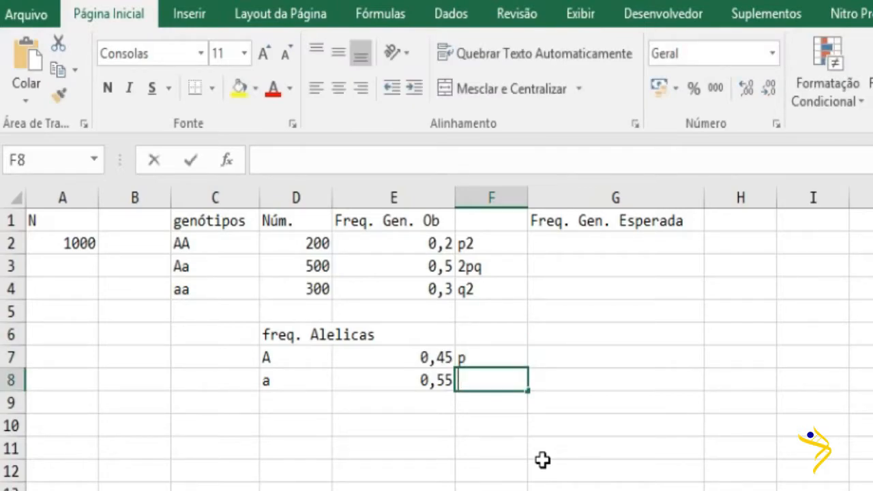
# Calculate the expected frequency of genotype AA in G2 with the formula =E7*E7
pyautogui.press('Up')
pyautogui.press('Up')
pyautogui.press('Up')
pyautogui.press('Up')
pyautogui.press('Up')
pyautogui.press('Up')
pyautogui.press('Right')
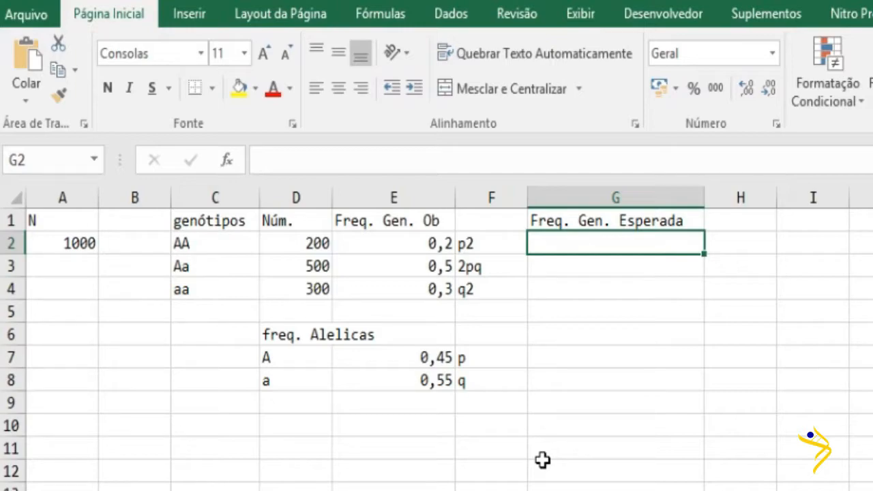
pyautogui.write('=')
pyautogui.click(428, 361)
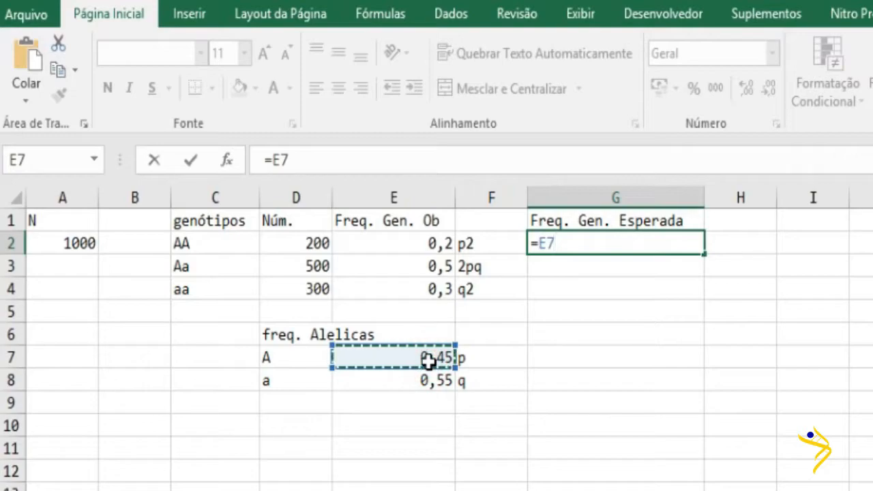
pyautogui.write('*')
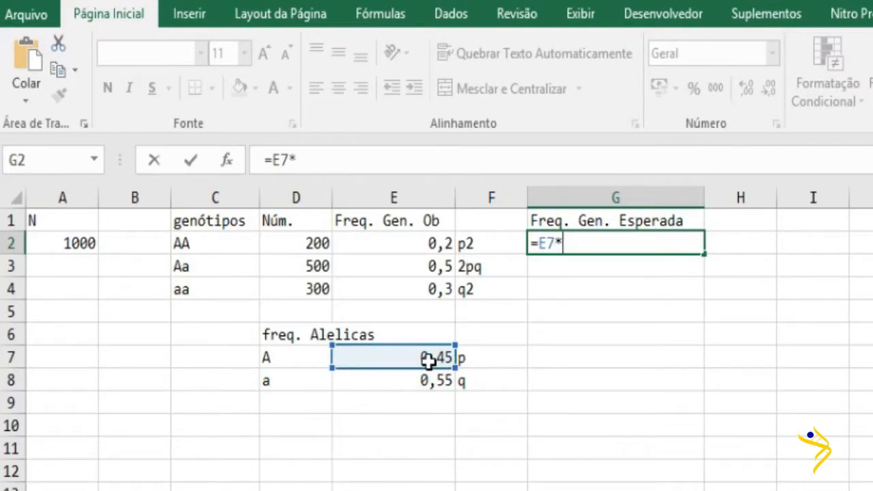
pyautogui.click(428, 361)
pyautogui.press('Return')
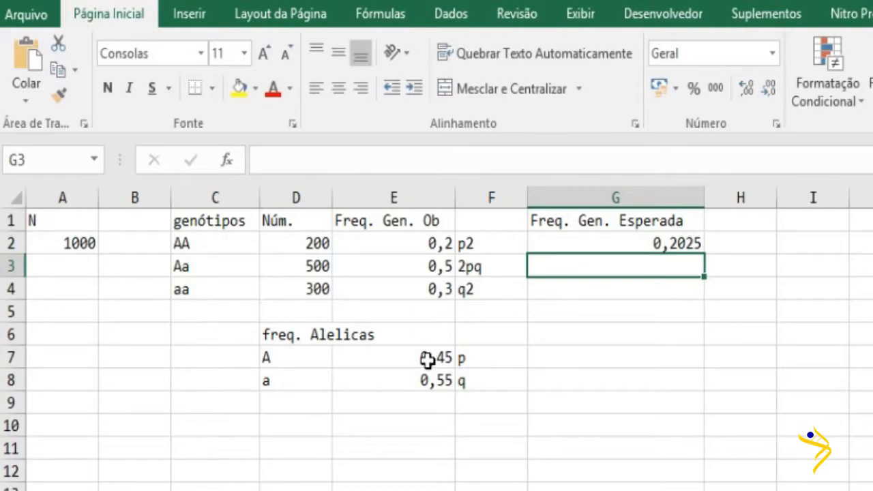
# Calculate the expected frequency of genotype Aa in G3 with the formula =2*E7*E8
pyautogui.write('2')
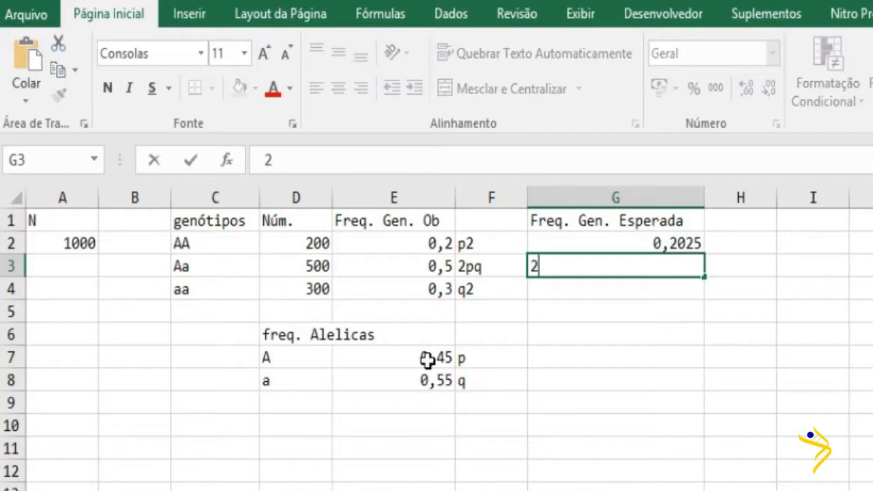
pyautogui.press('BackSpace')
pyautogui.write('=')
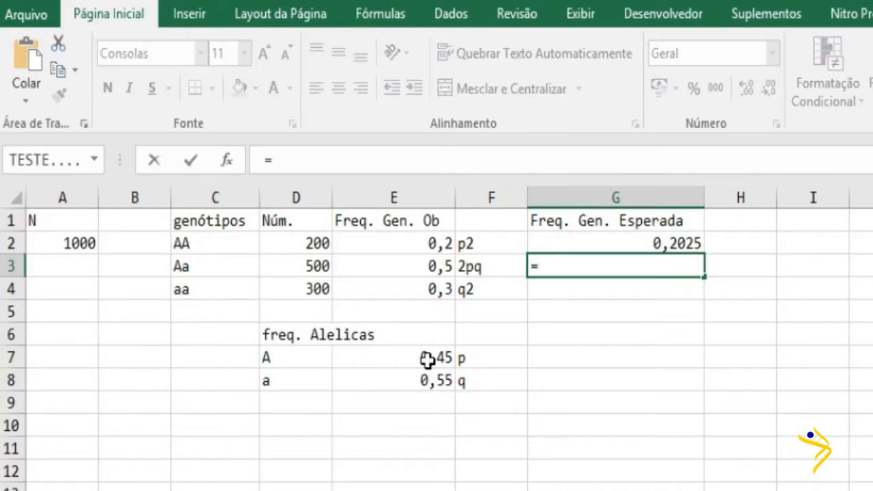
pyautogui.write('2*')
pyautogui.click(427, 361)
pyautogui.write('*')
pyautogui.click(431, 381)
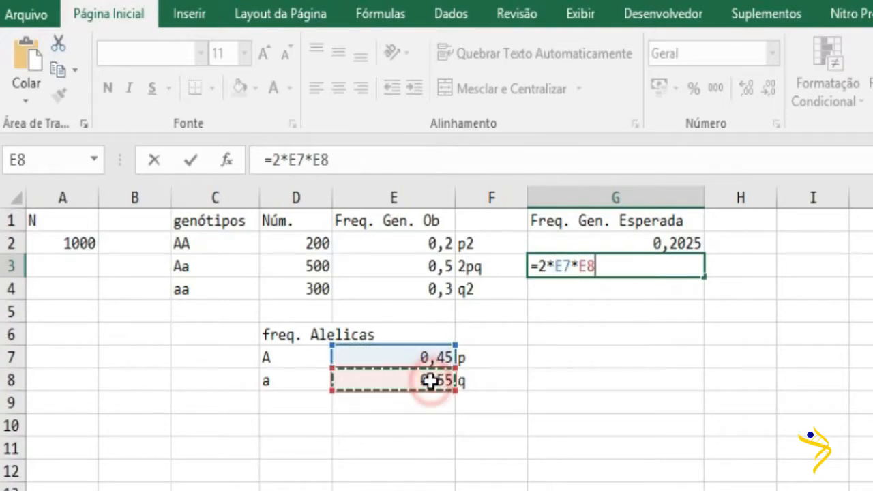
pyautogui.press('Return')
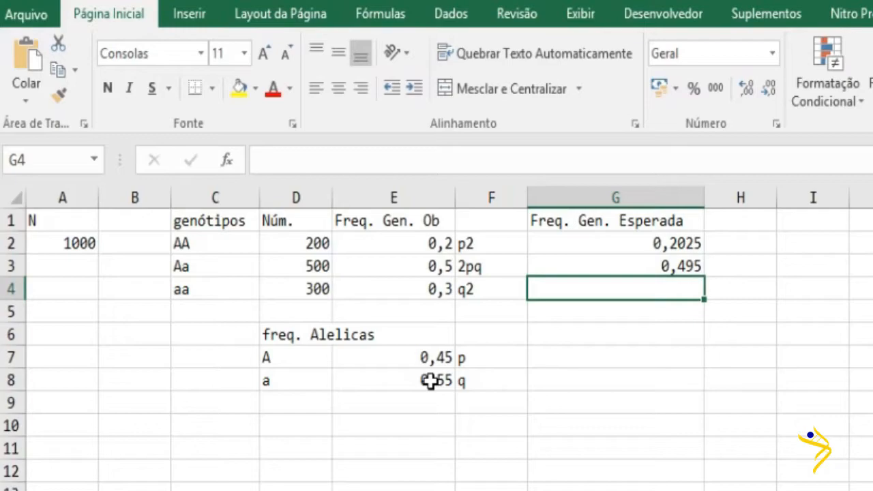
# Calculate the expected frequency of genotype aa in G4 with the formula =E8*E8
pyautogui.write('=')
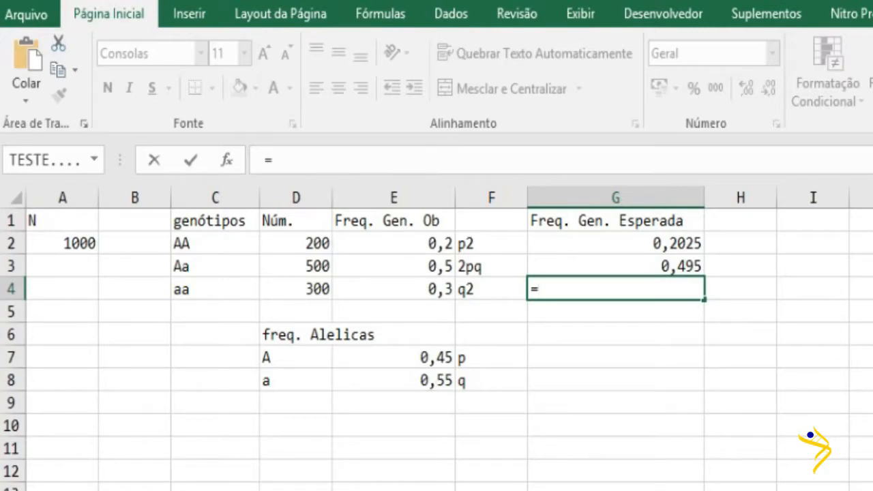
pyautogui.click(424, 381)
pyautogui.write('*')
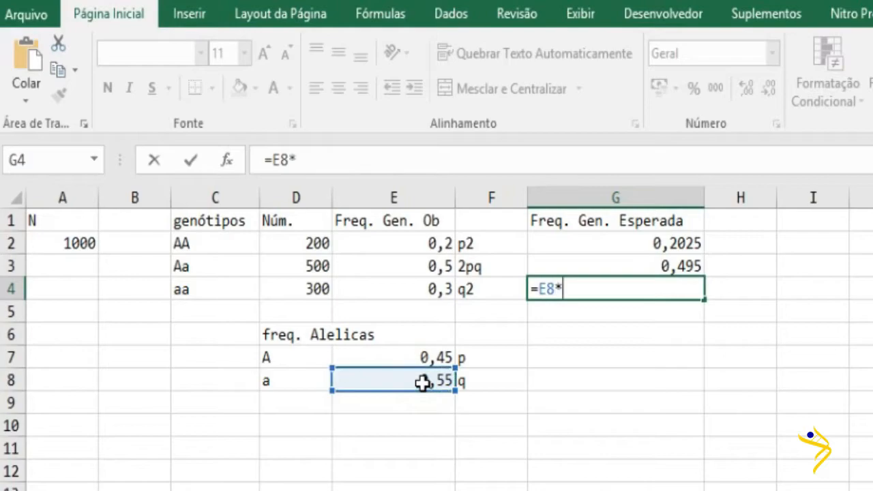
pyautogui.click(425, 381)
pyautogui.press('Return')
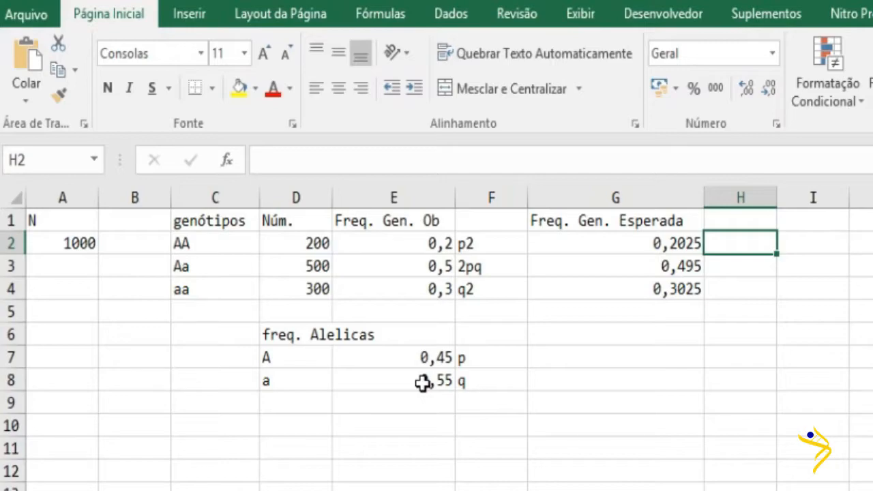
# Calculate the expected number of AA individuals in H2 with the formula =A2*G2
pyautogui.write('=')
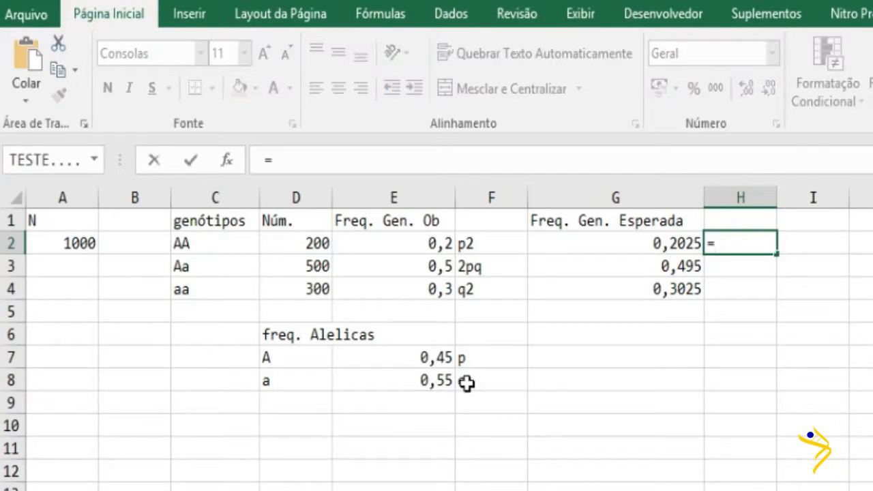
pyautogui.click(83, 232)
pyautogui.write('*')
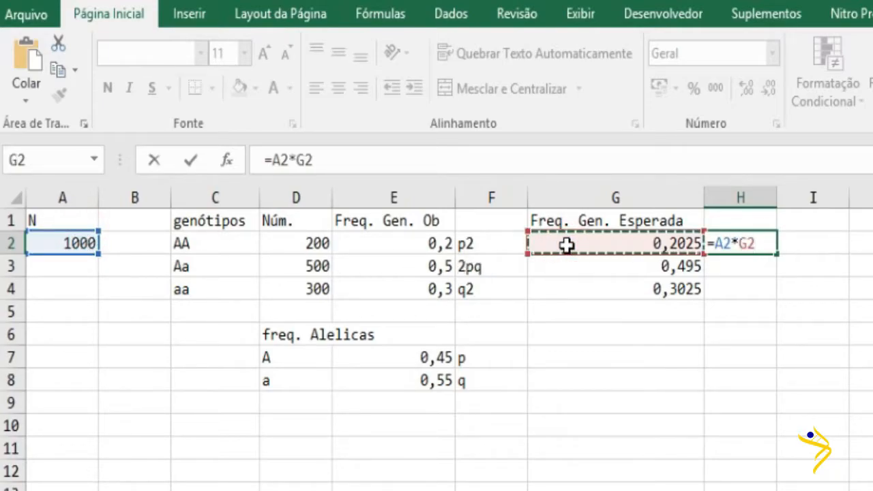
pyautogui.press('Return')
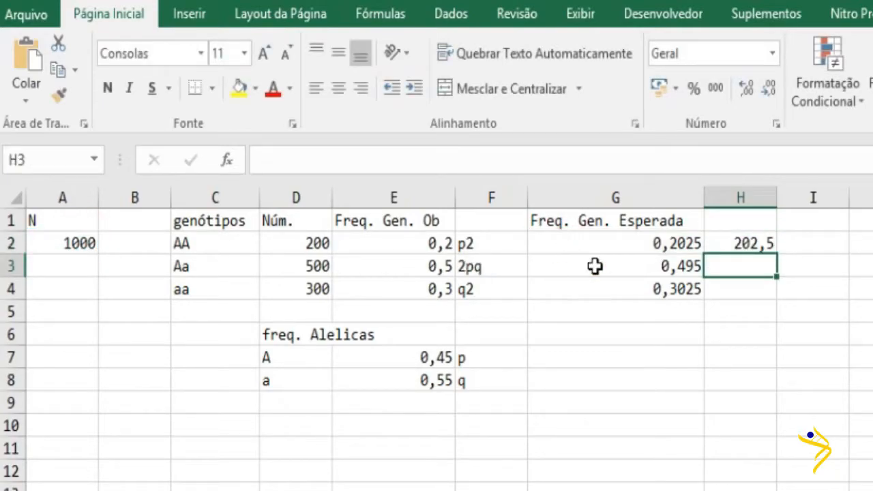
# Calculate the expected number of Aa individuals in H3 with the formula =A2*G3
pyautogui.write('=')
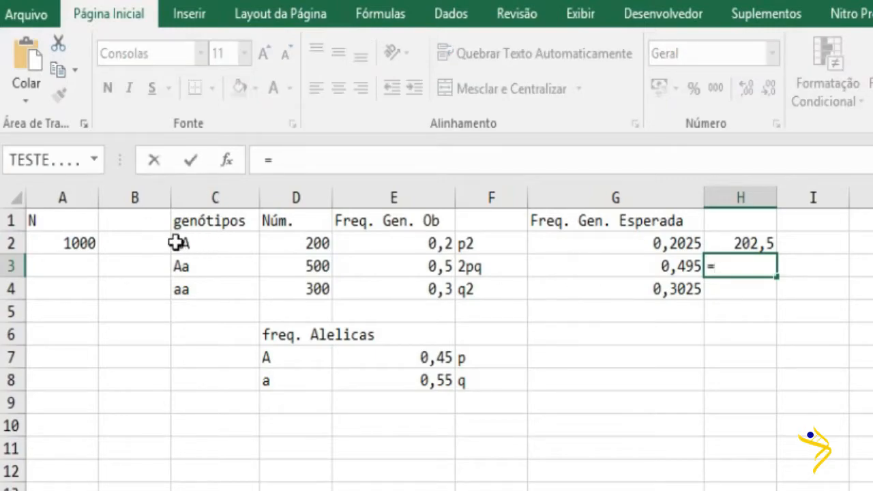
pyautogui.click(79, 242)
pyautogui.write('*')
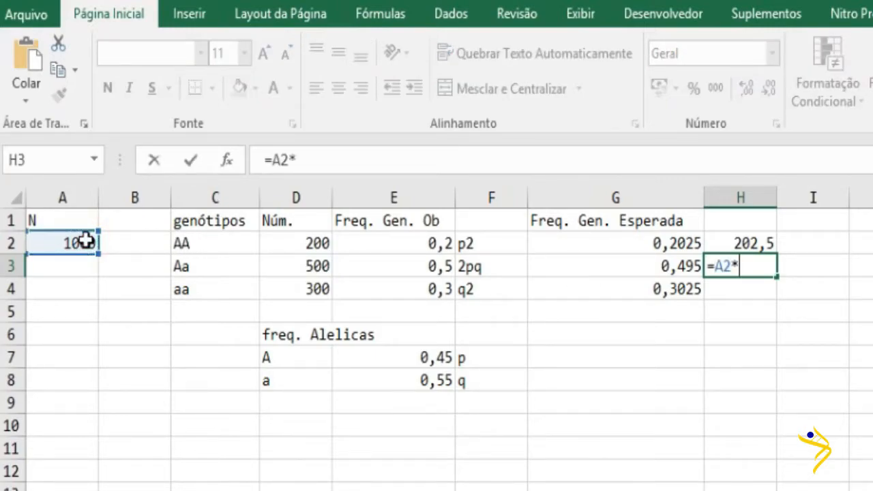
pyautogui.click(633, 259)
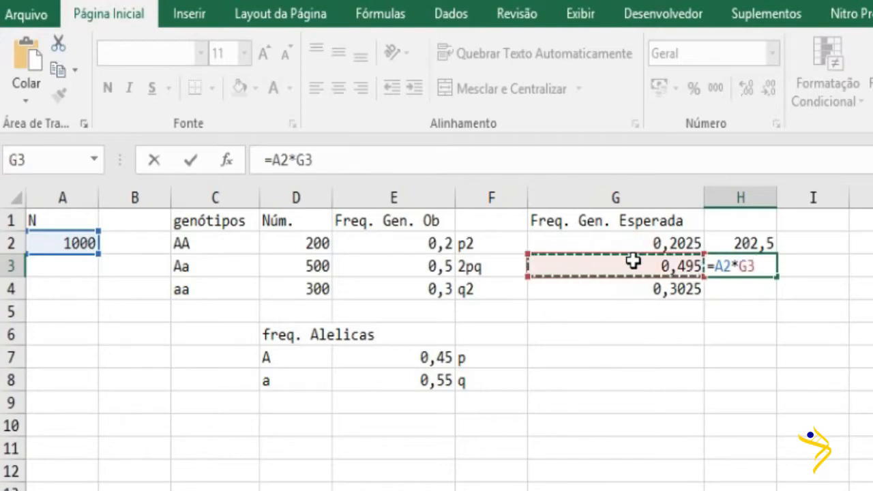
pyautogui.press('Return')
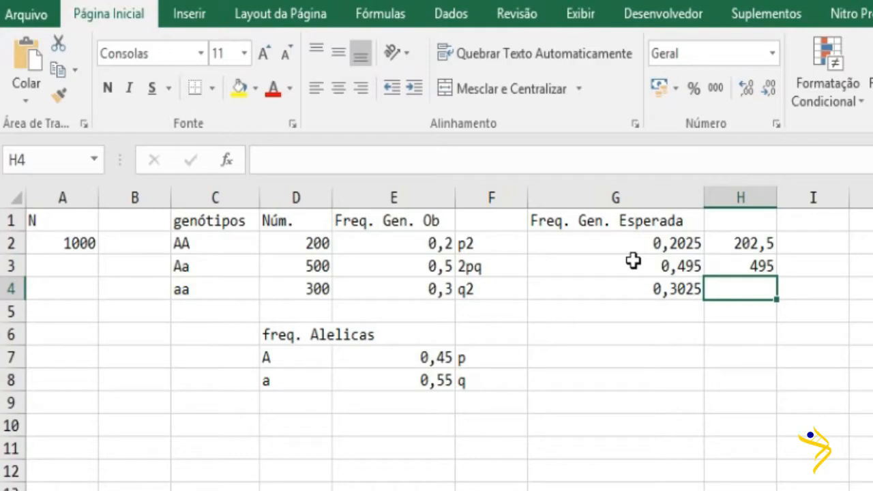
# Calculate the expected number of aa individuals in H4 with the formula =A2*G4
pyautogui.write('=')
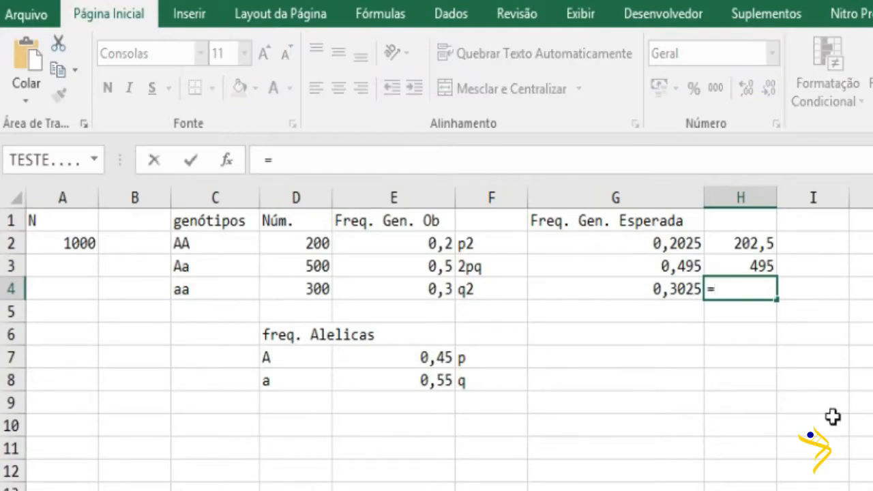
pyautogui.click(49, 245)
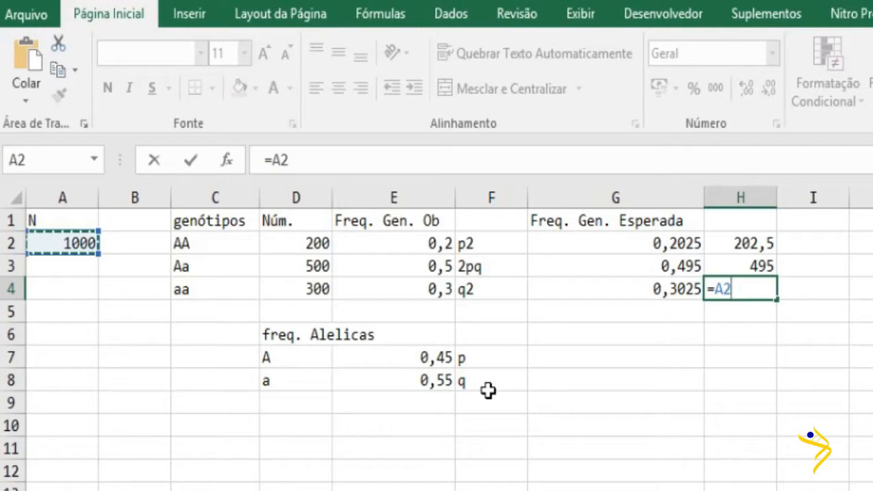
pyautogui.write('*')
pyautogui.click(665, 289)
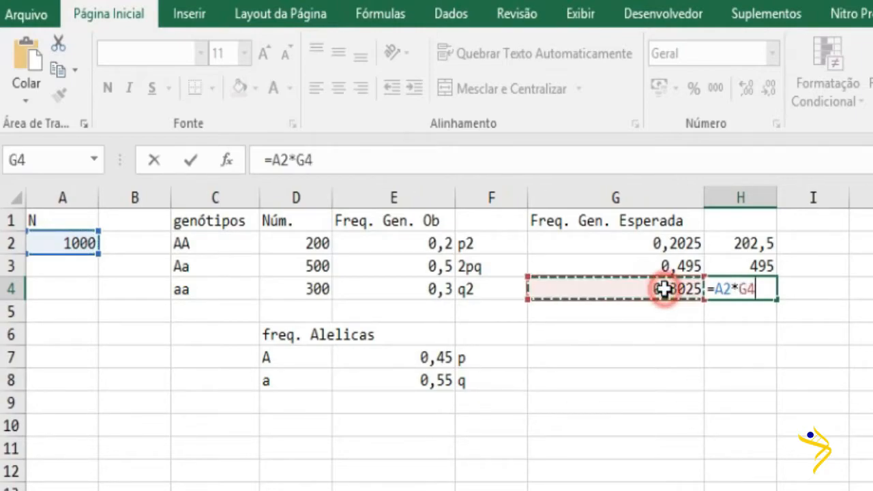
pyautogui.press('Return')
pyautogui.press('Down')
pyautogui.press('Down')
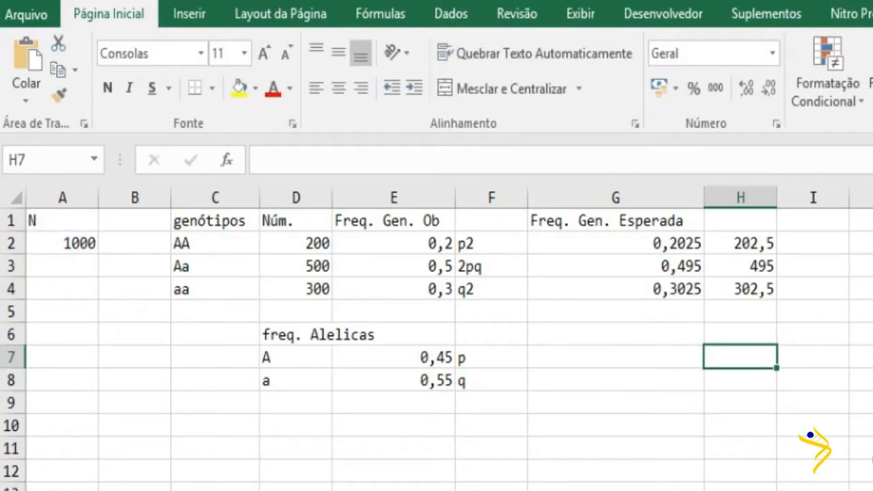
# Enter the label P in G8 for the chi-square probability
pyautogui.click(734, 358)
pyautogui.click(623, 376)
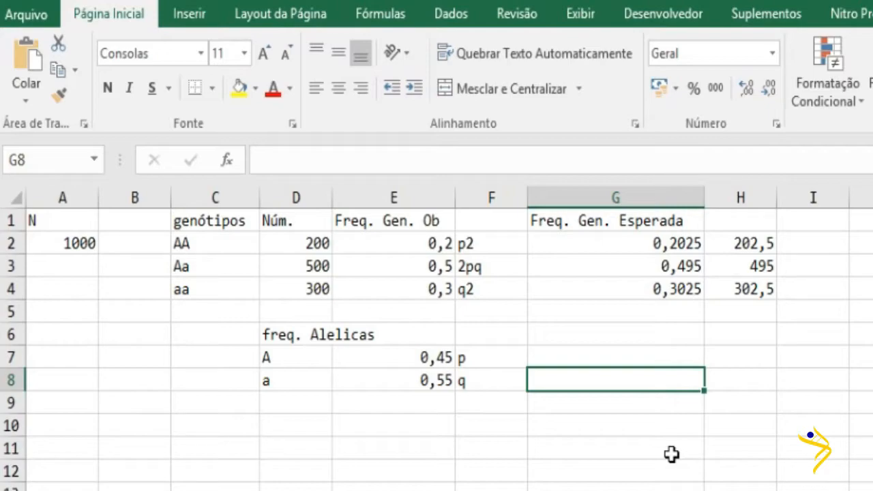
pyautogui.write('P')
pyautogui.press('Tab')
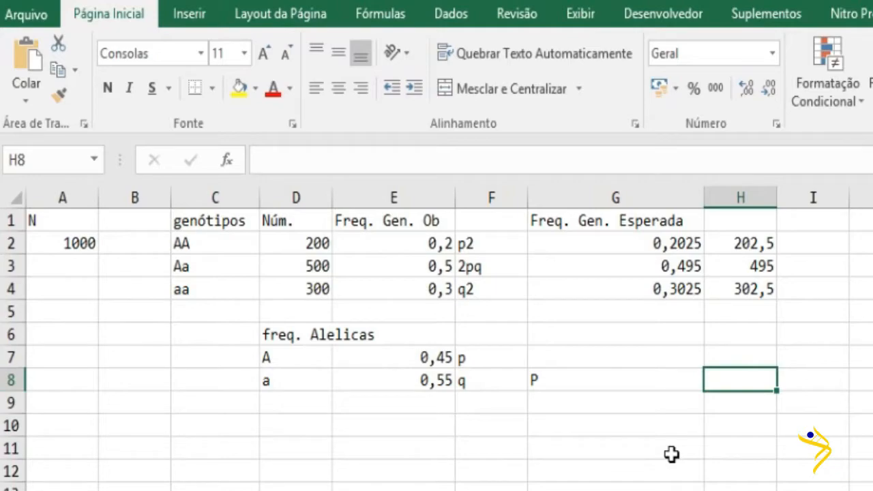
# Insert the TESTE.QUIQUA function in H8, with observed counts D2:D4 as the actual range and H2:H4 as the expected range
pyautogui.click(376, 14)
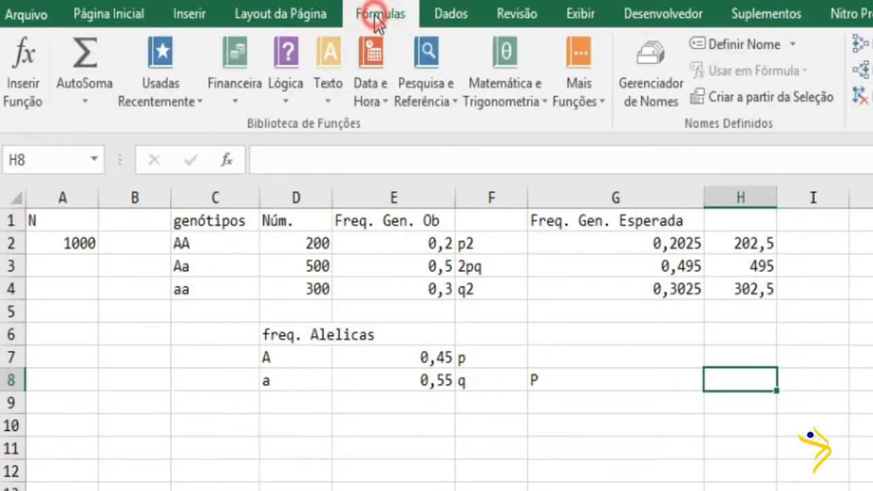
pyautogui.click(27, 46)
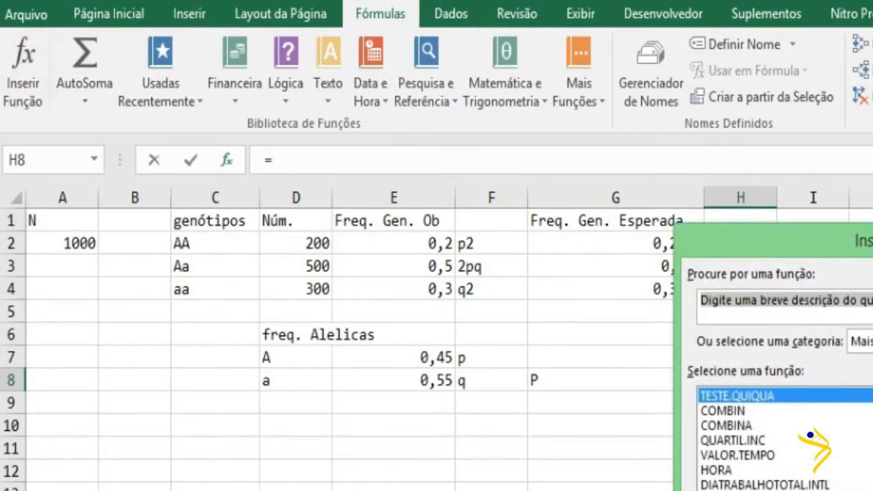
pyautogui.doubleClick(725, 397)
pyautogui.moveTo(782, 297); pyautogui.dragTo(489, 489)
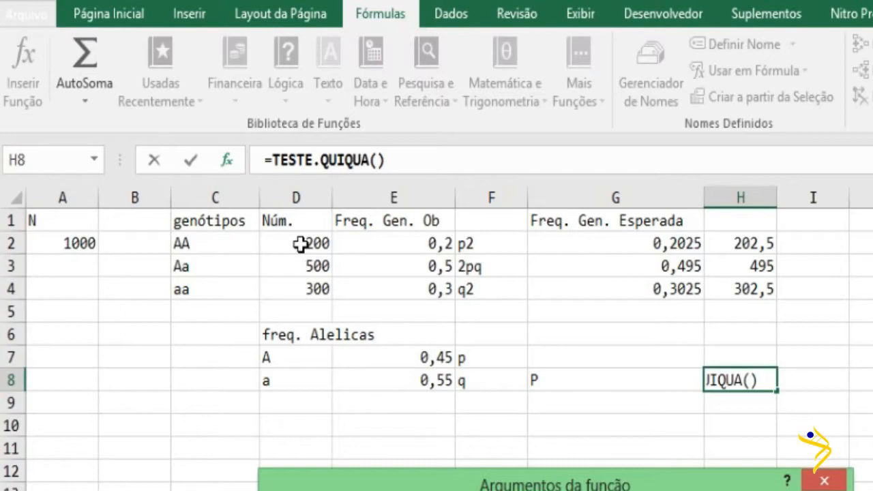
pyautogui.moveTo(300, 244); pyautogui.dragTo(299, 282)
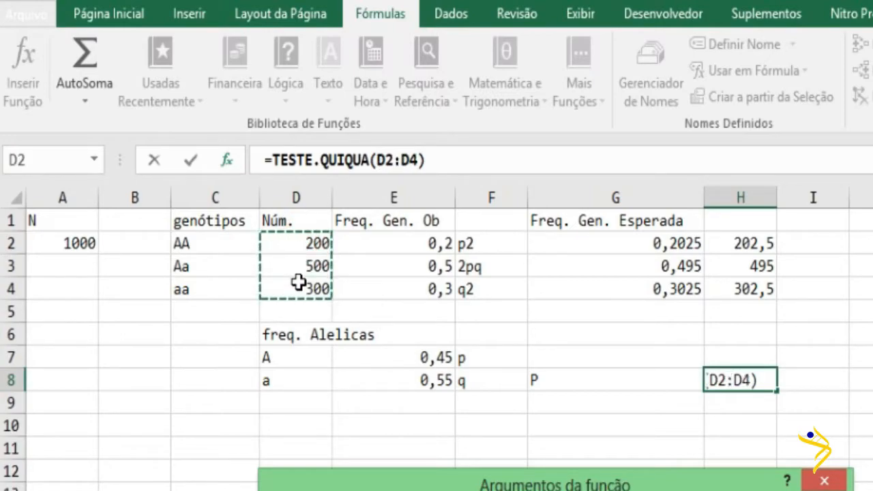
pyautogui.press('Tab')
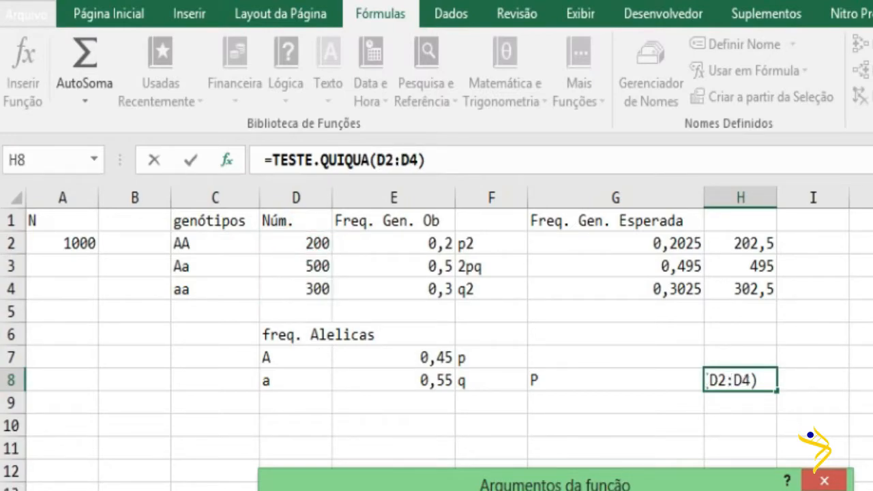
pyautogui.moveTo(748, 244); pyautogui.dragTo(743, 290)
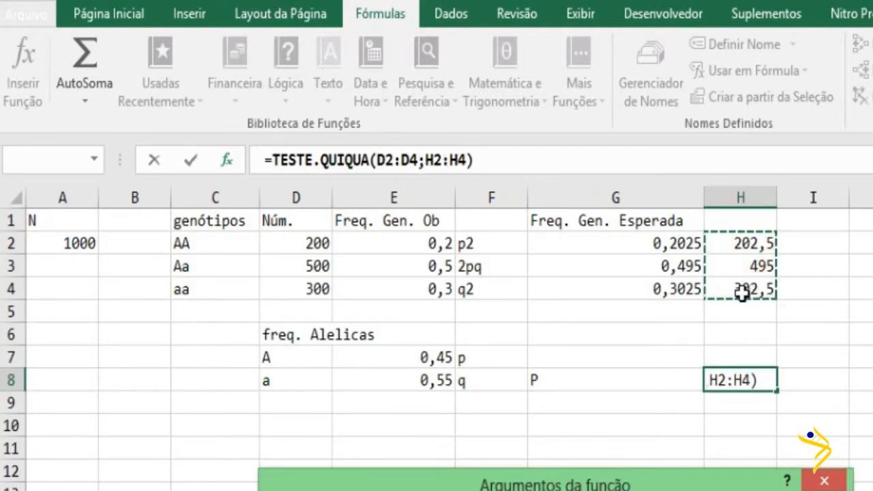
pyautogui.press('Return')
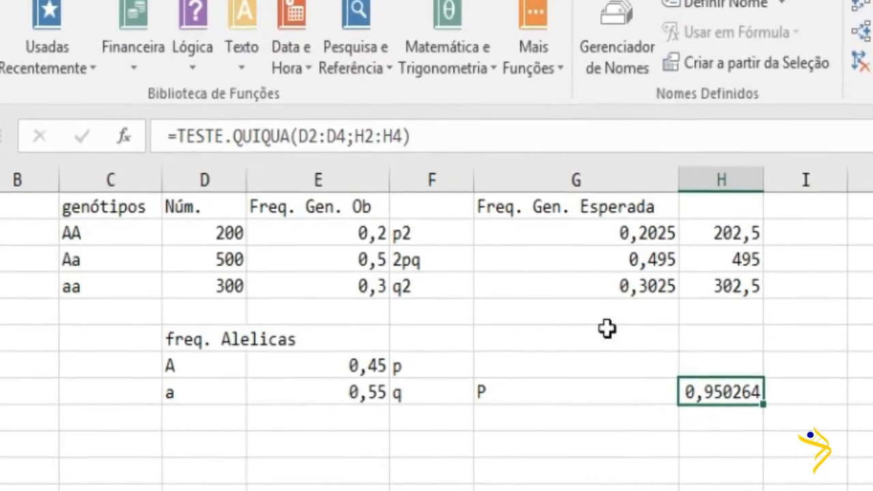
# Sum the expected genotype frequencies in G5 with the formula =soma(G2:G4)
pyautogui.click(639, 315)
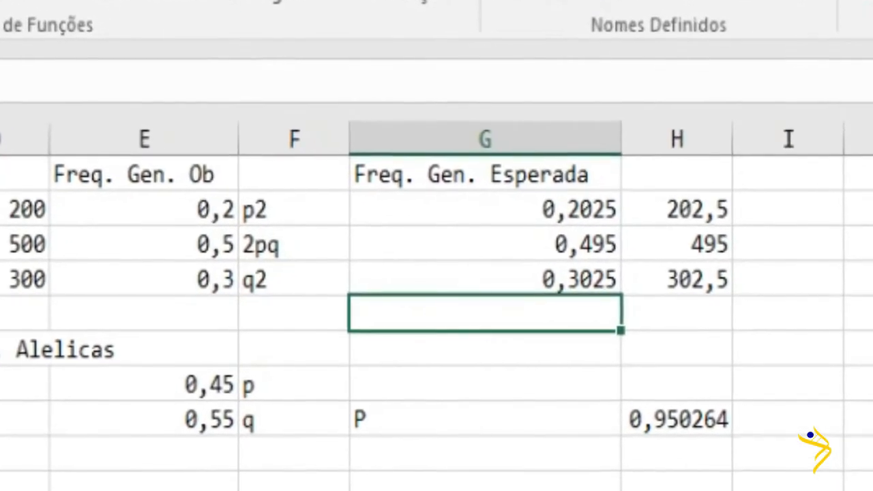
pyautogui.write('=soma(')
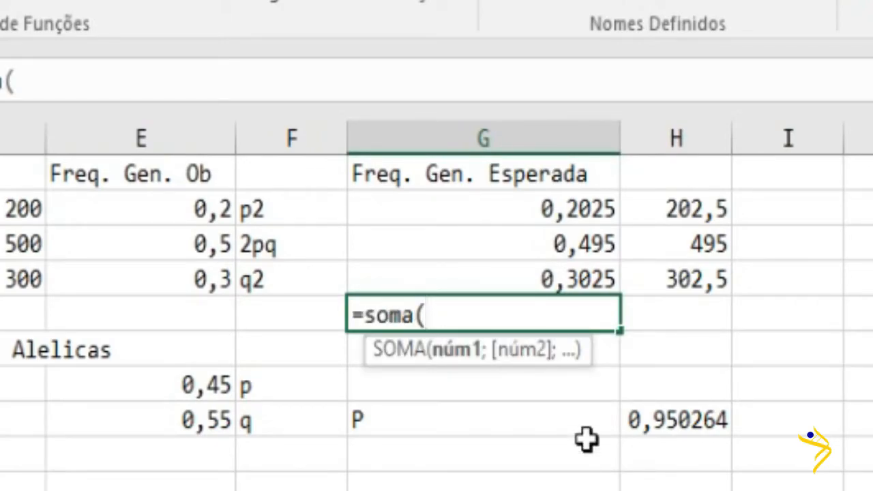
pyautogui.moveTo(566, 209); pyautogui.dragTo(561, 267)
pyautogui.write(')')
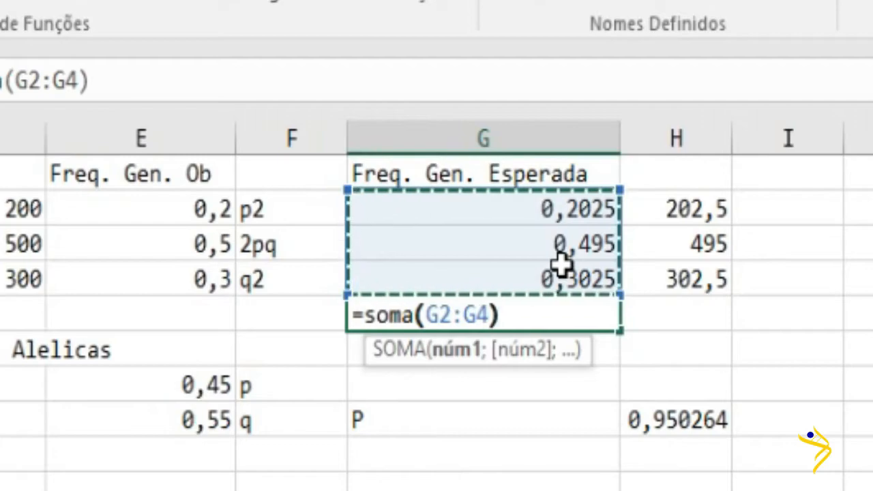
pyautogui.press('Return')
pyautogui.press('Down')
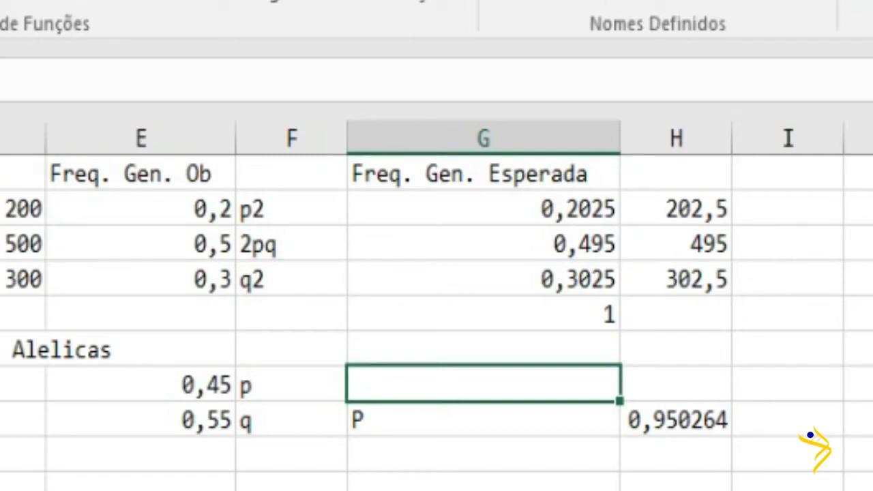
# Examine the expected genotype frequencies in column G and the observed genotype counts in D2:D4
pyautogui.press('Up')
pyautogui.press('Up')
pyautogui.press('Up')
pyautogui.press('Up')
pyautogui.press('Up')
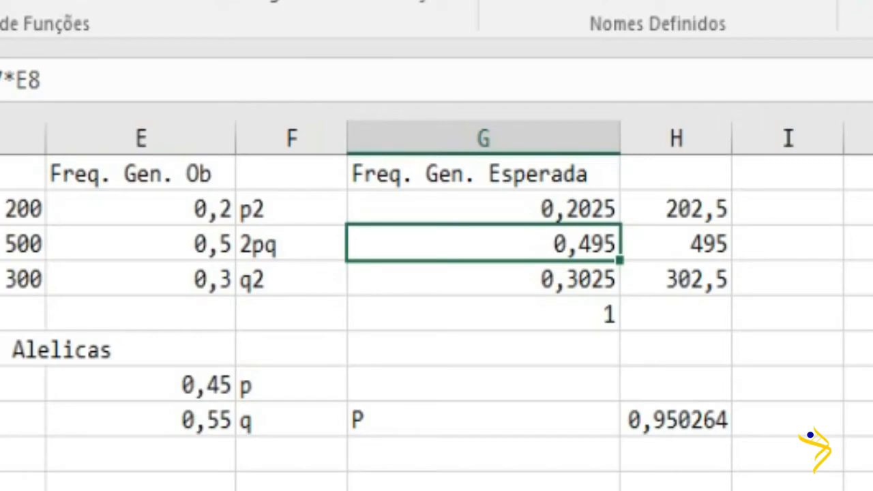
pyautogui.press('Up')
pyautogui.press('Left')
pyautogui.press('Left')
pyautogui.press('Left')
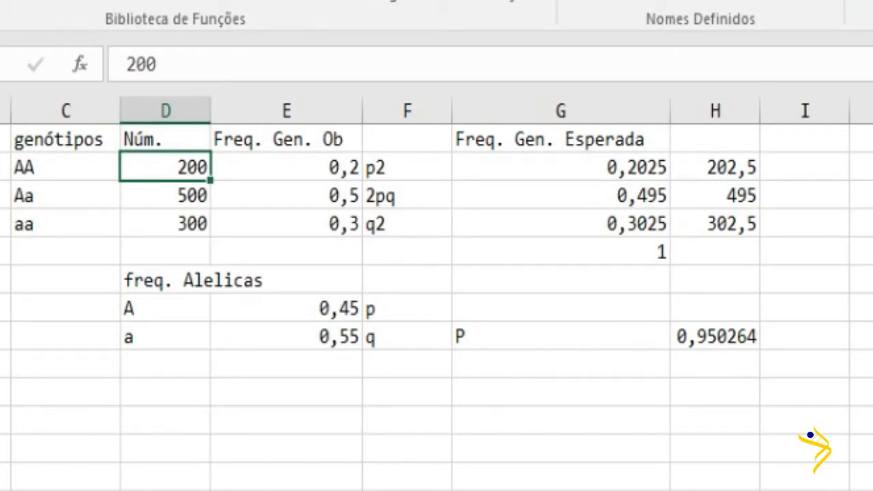
pyautogui.press('Down')
pyautogui.press('Down')
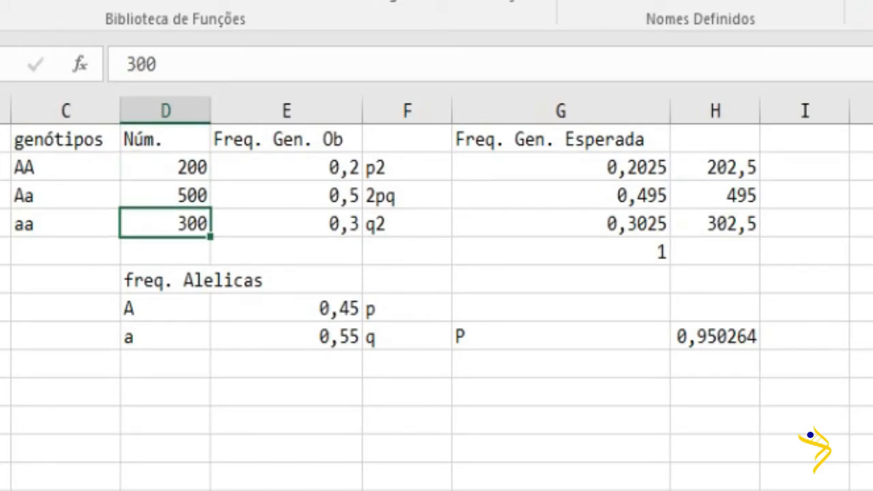
# Overwrite the expected counts in H2, H3 and H4 with 250, 500 and 250, and check the chi-square probability in H8
pyautogui.press('Right')
pyautogui.press('Right')
pyautogui.press('Right')
pyautogui.press('Right')
pyautogui.press('Up')
pyautogui.press('Up')
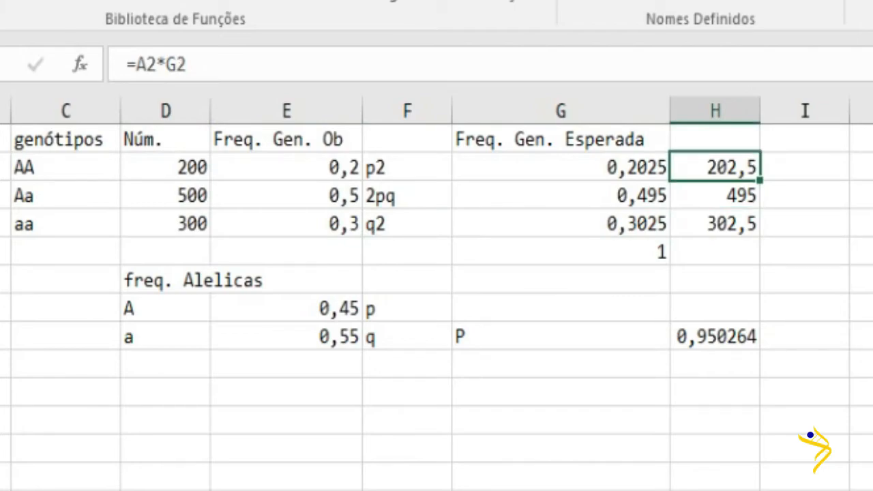
pyautogui.write('250')
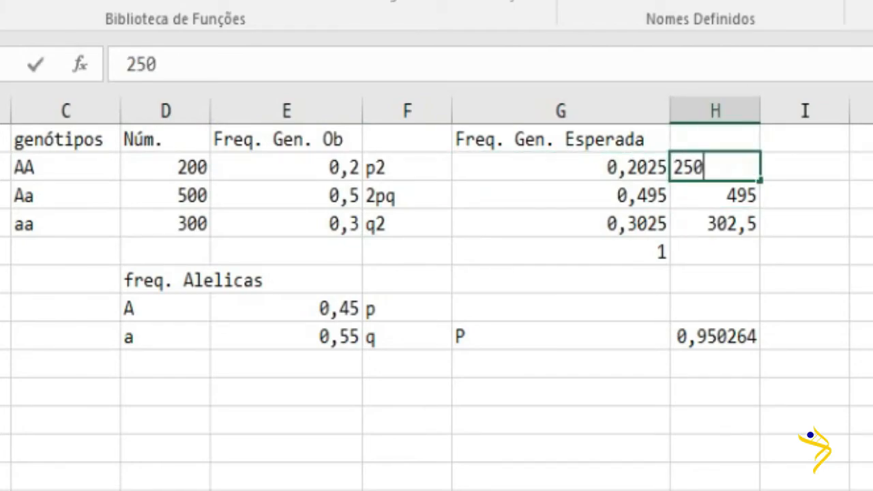
pyautogui.press('Return')
pyautogui.write('500')
pyautogui.press('Return')
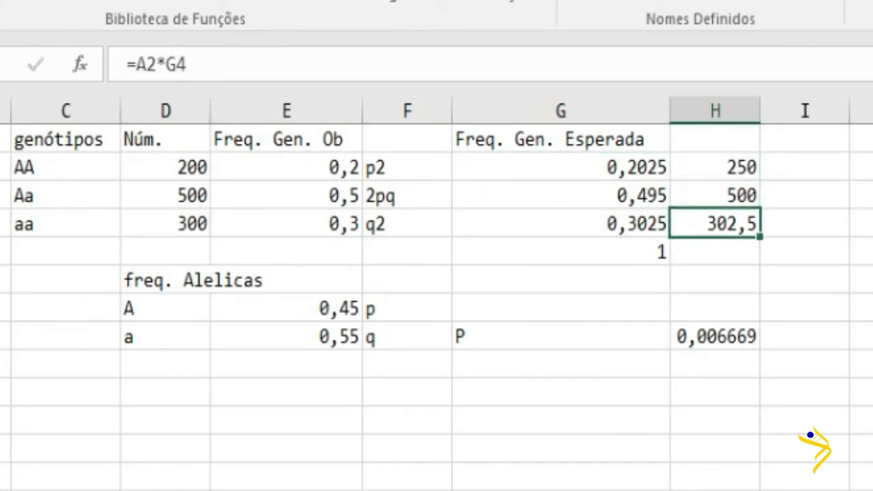
pyautogui.write('250')
pyautogui.press('Return')
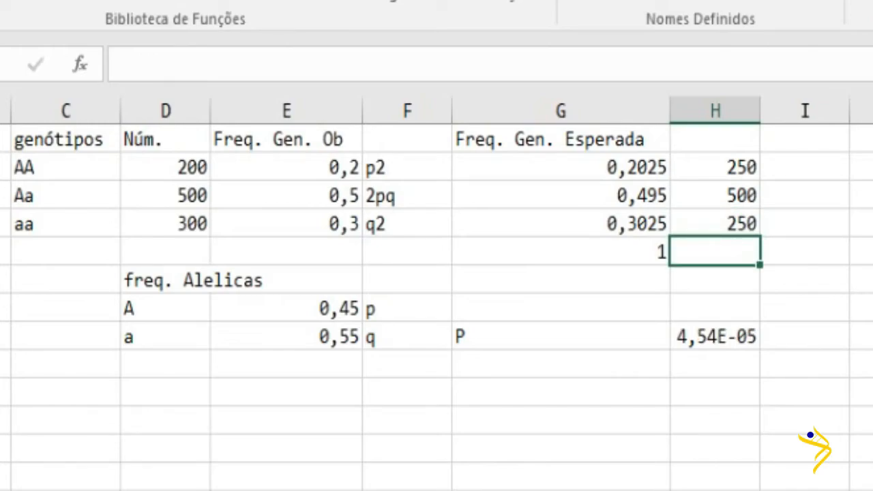
pyautogui.click(737, 344)
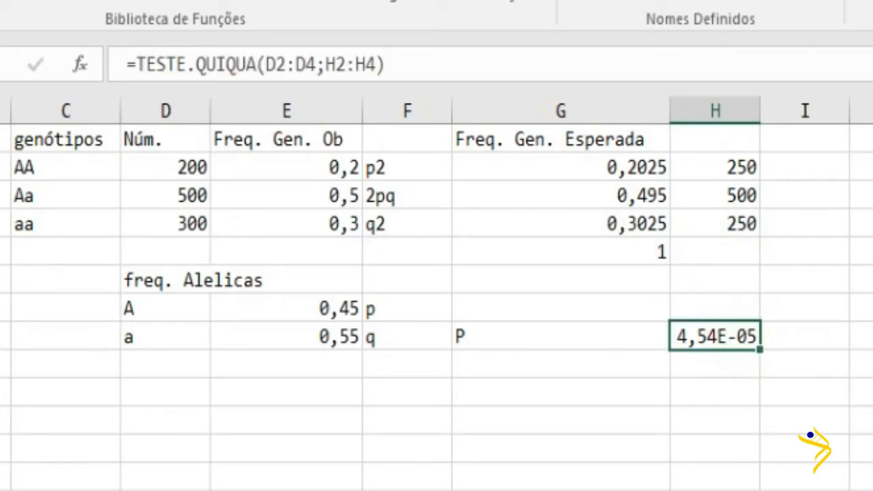